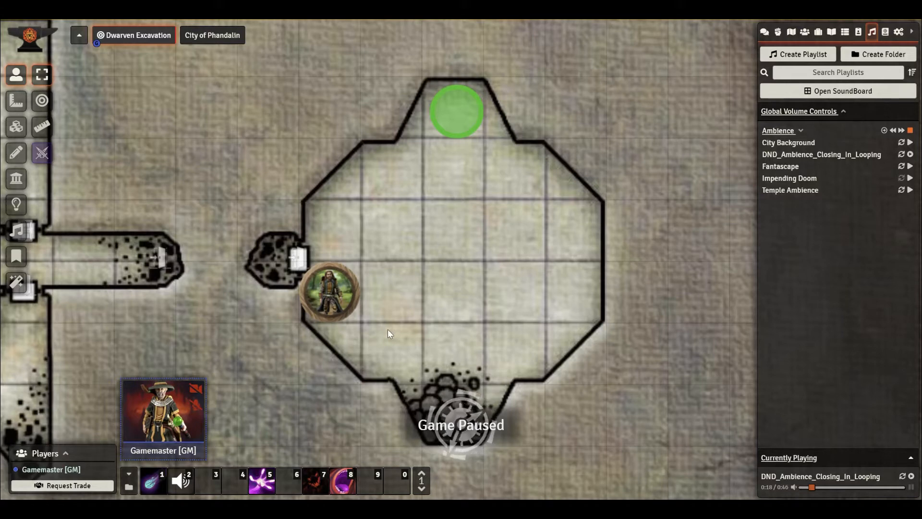
Move the character token from beside the door to the square in the room's second column and third row
{"action": "left_click_drag", "start_coordinate": [323, 300], "coordinate": [447, 236]}
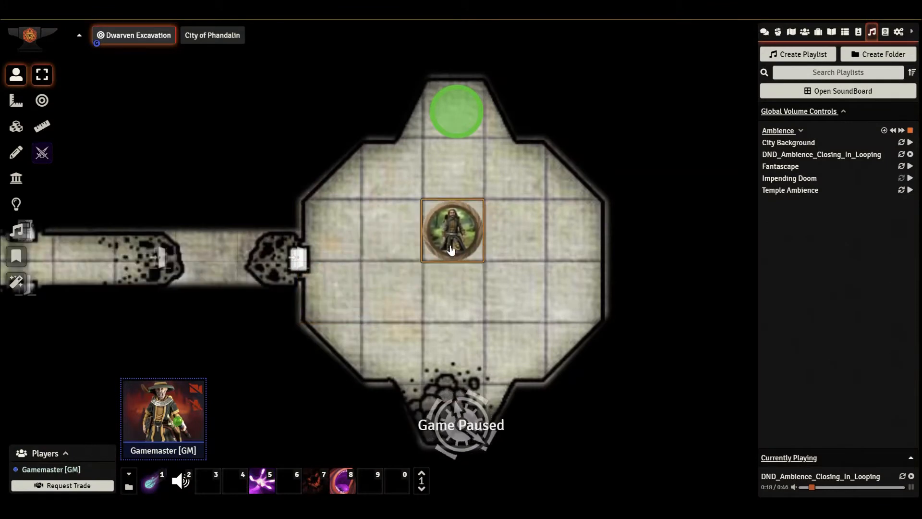
{"action": "scroll", "coordinate": [449, 242], "scroll_direction": "up", "scroll_amount": 4}
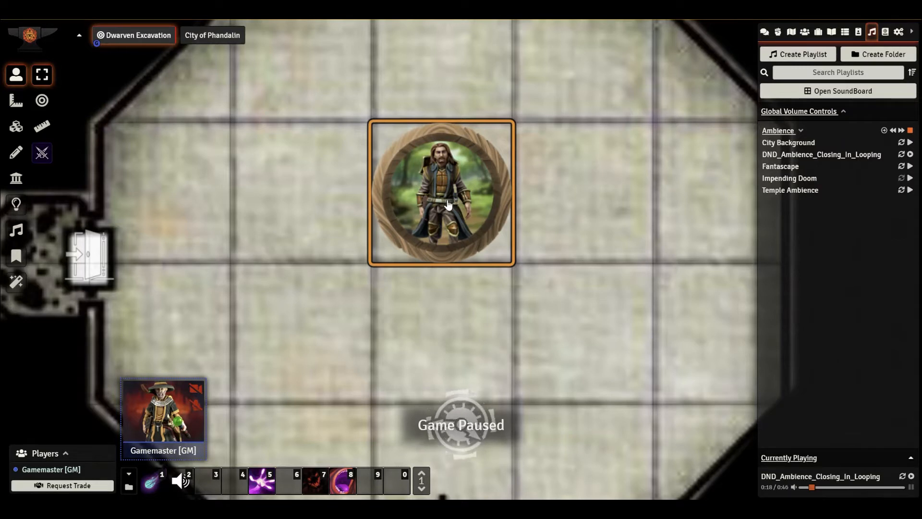
{"action": "scroll", "coordinate": [447, 210], "scroll_direction": "up", "scroll_amount": 1}
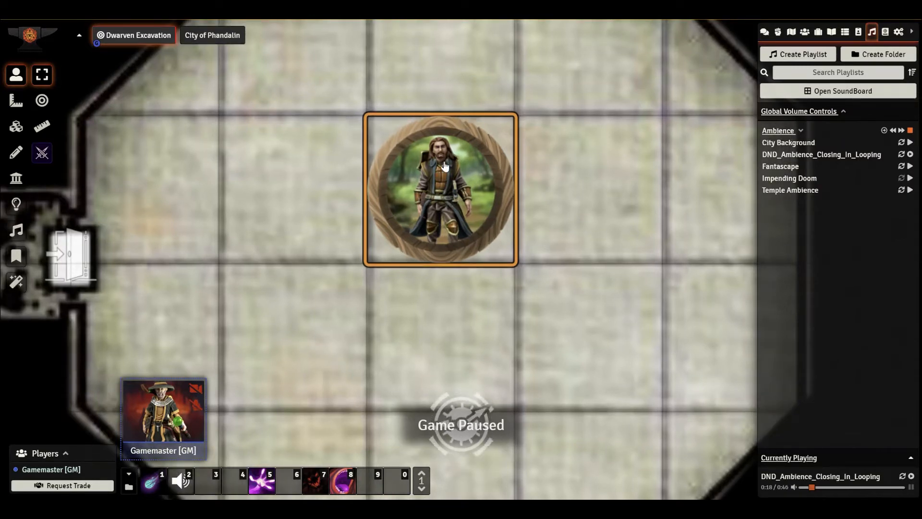
{"action": "scroll", "coordinate": [461, 229], "scroll_direction": "down", "scroll_amount": 10}
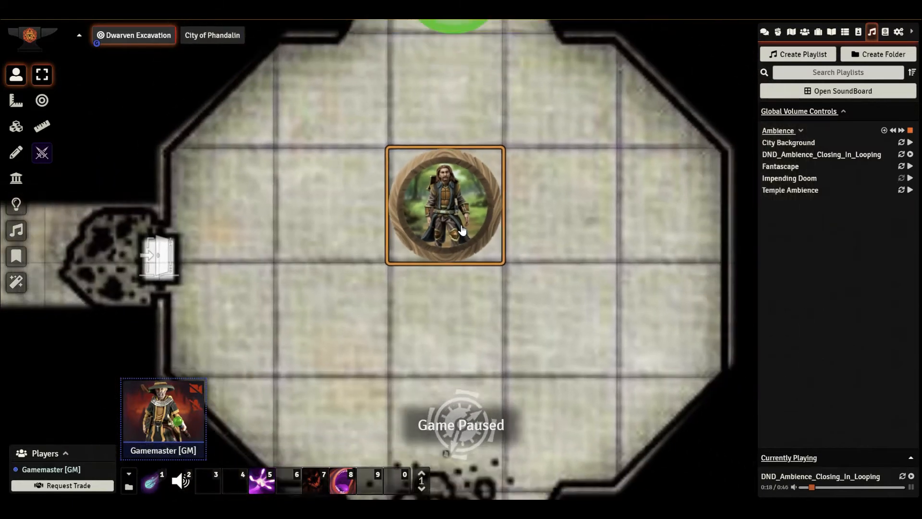
{"action": "scroll", "coordinate": [462, 230], "scroll_direction": "down", "scroll_amount": 1}
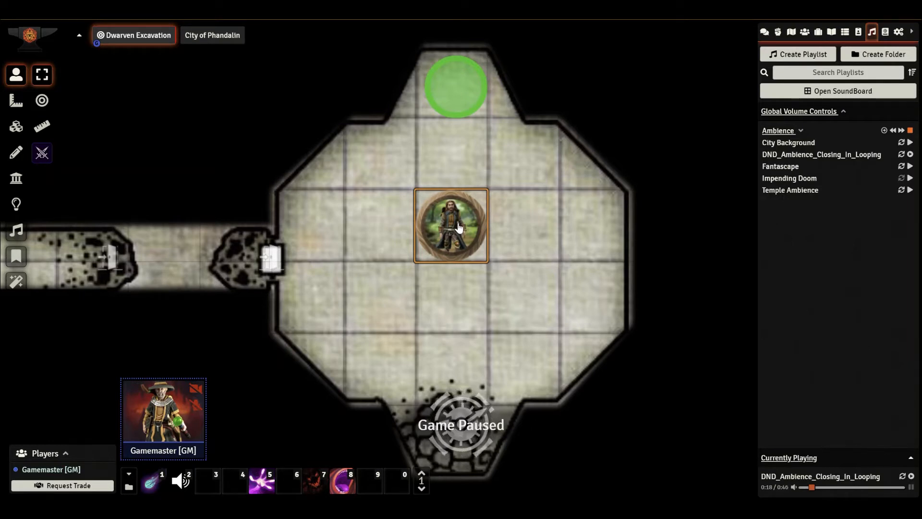
{"action": "left_click_drag", "start_coordinate": [459, 227], "coordinate": [382, 291]}
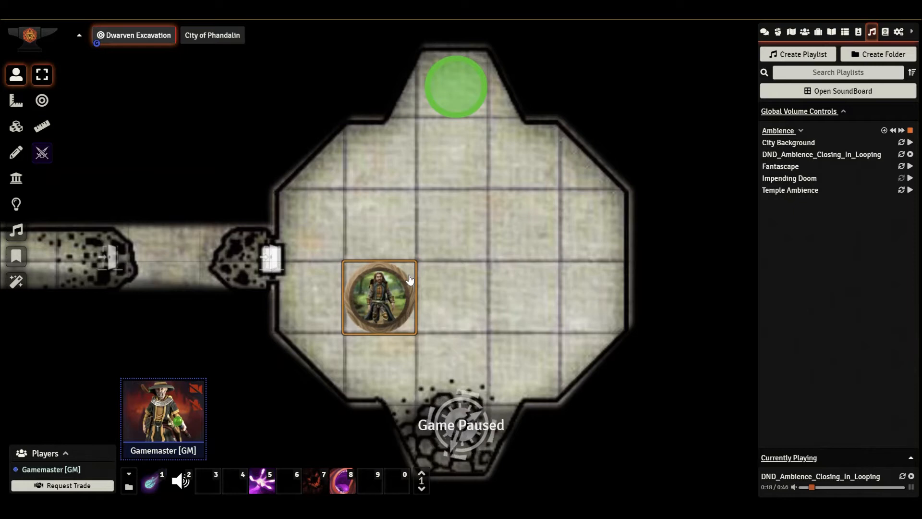
{"action": "left_click_drag", "start_coordinate": [384, 293], "coordinate": [379, 260]}
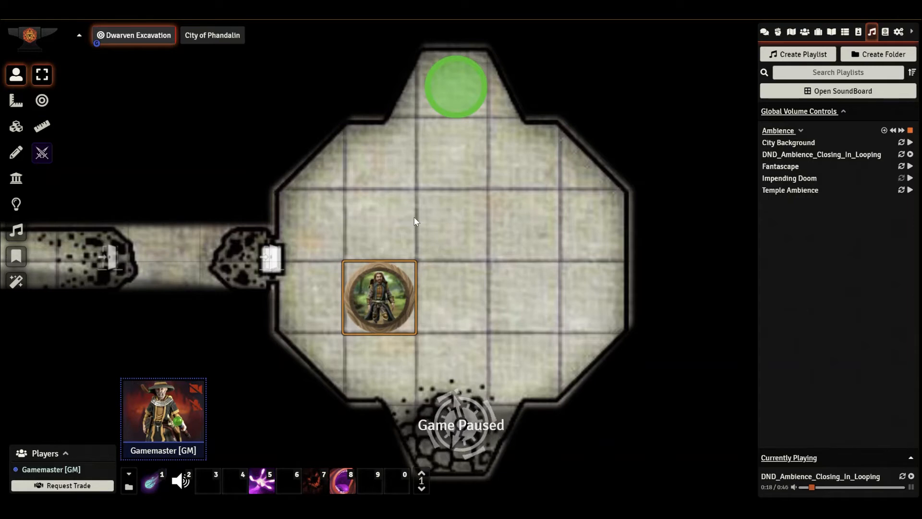
Draw a new tile 100 px wide and 300 px high in the room's fourth grid column
{"action": "left_click", "coordinate": [16, 131]}
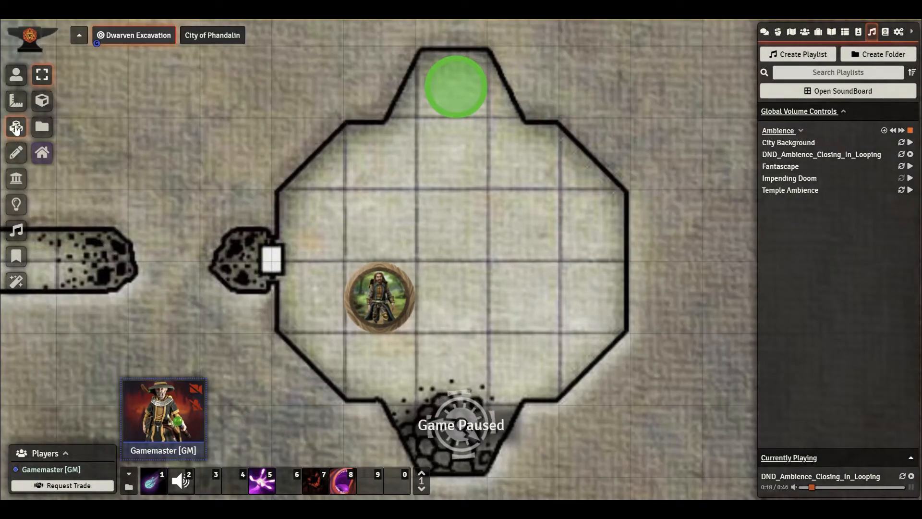
{"action": "left_click", "coordinate": [42, 100]}
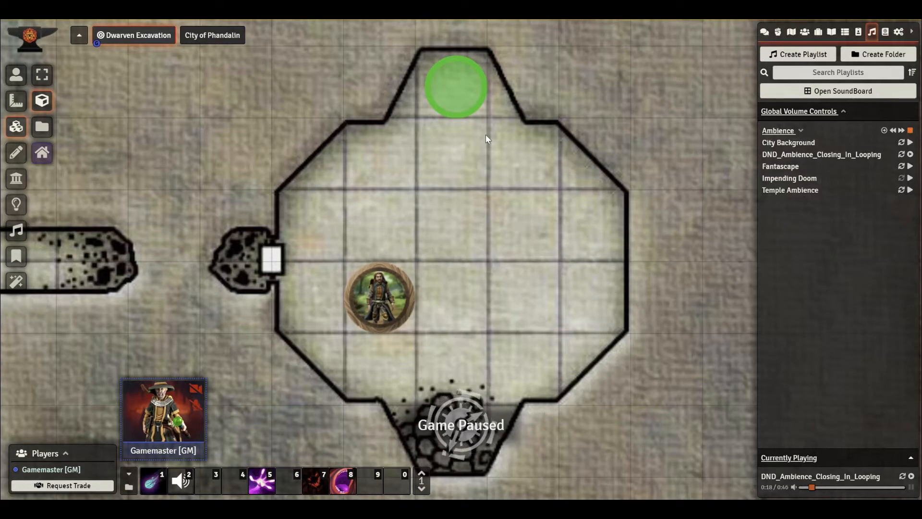
{"action": "left_click_drag", "start_coordinate": [487, 117], "coordinate": [559, 333]}
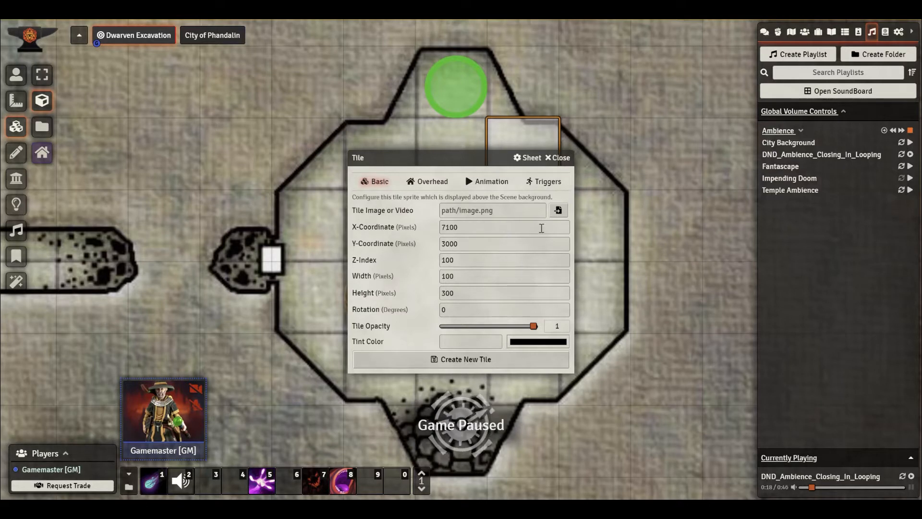
Browse the furniture folder for the tile's image, filtered by "cabin", and examine the images in Cabinet 0006 and Cabinet 0007
{"action": "left_click", "coordinate": [559, 211]}
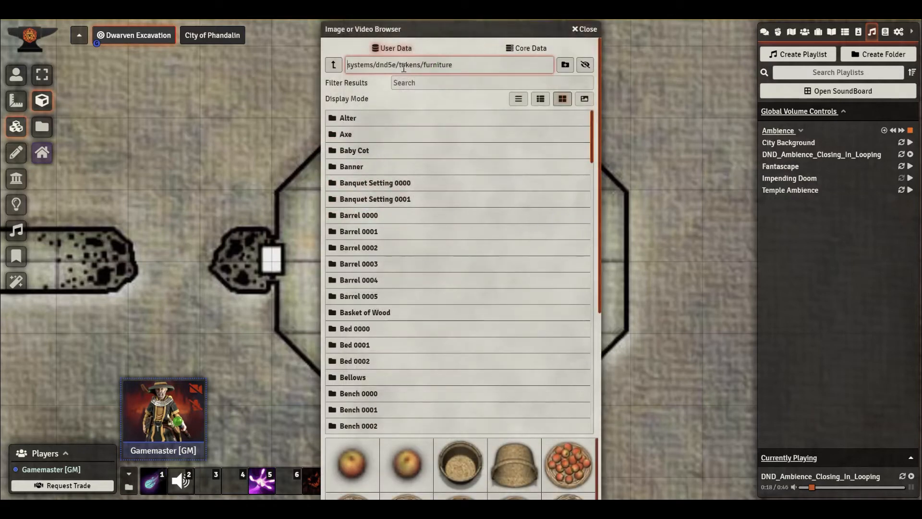
{"action": "left_click", "coordinate": [333, 65]}
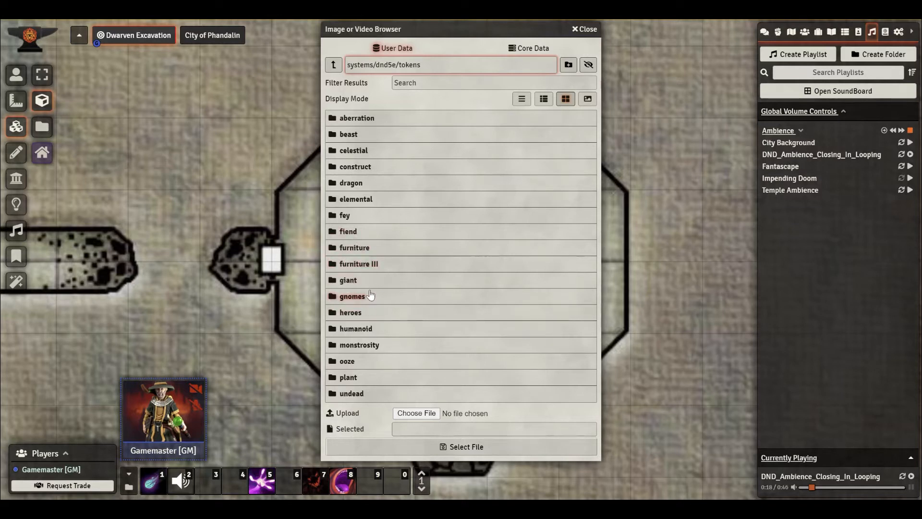
{"action": "left_click", "coordinate": [363, 253]}
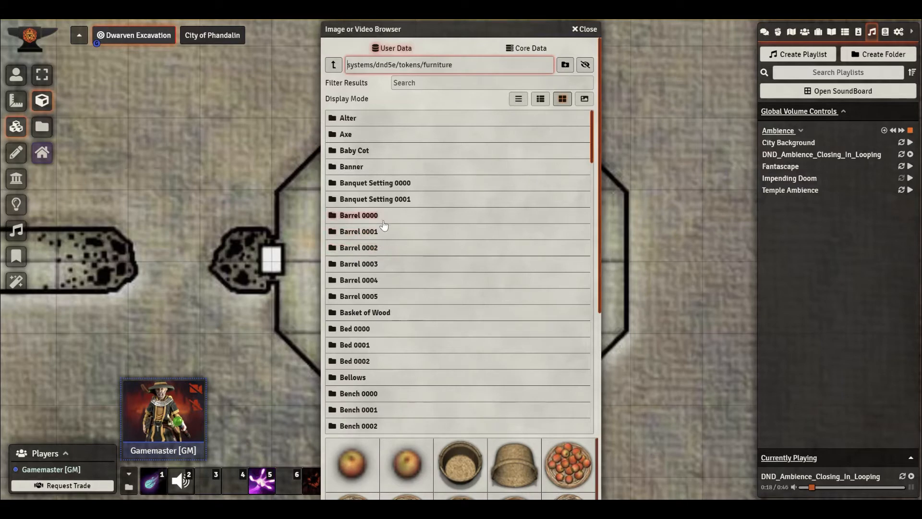
{"action": "left_click", "coordinate": [423, 83]}
{"action": "type", "text": "cabin"}
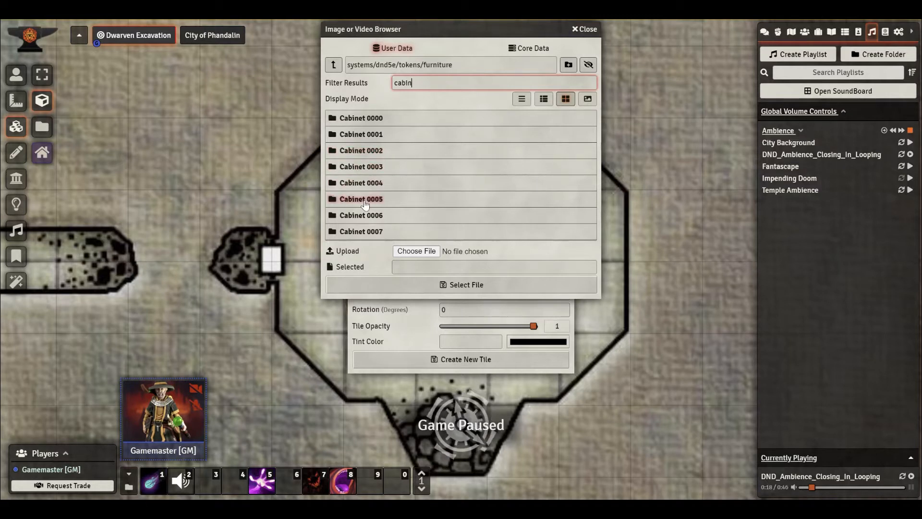
{"action": "left_click", "coordinate": [359, 216]}
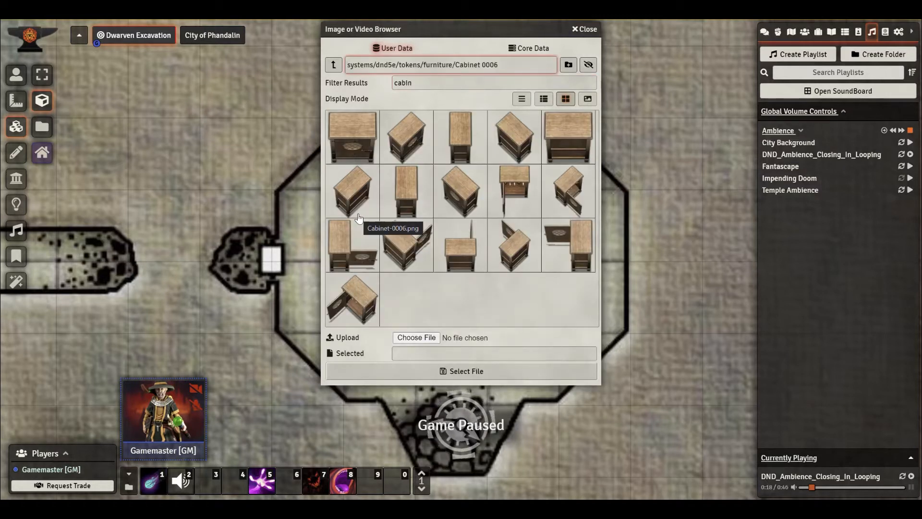
{"action": "left_click", "coordinate": [334, 66]}
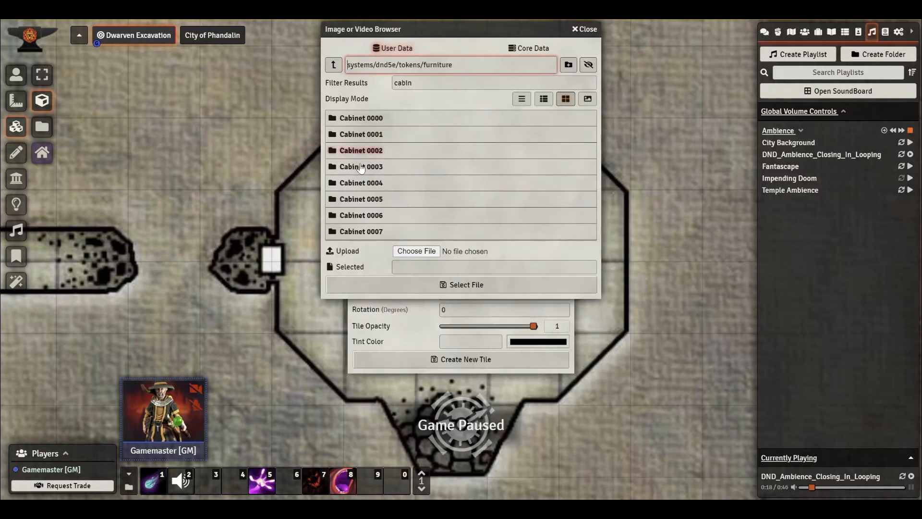
{"action": "left_click", "coordinate": [361, 233]}
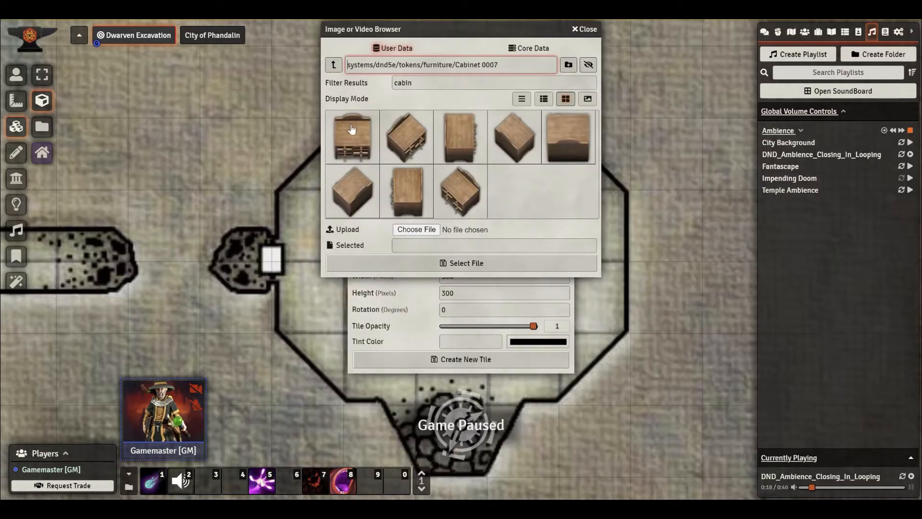
{"action": "left_click", "coordinate": [335, 66]}
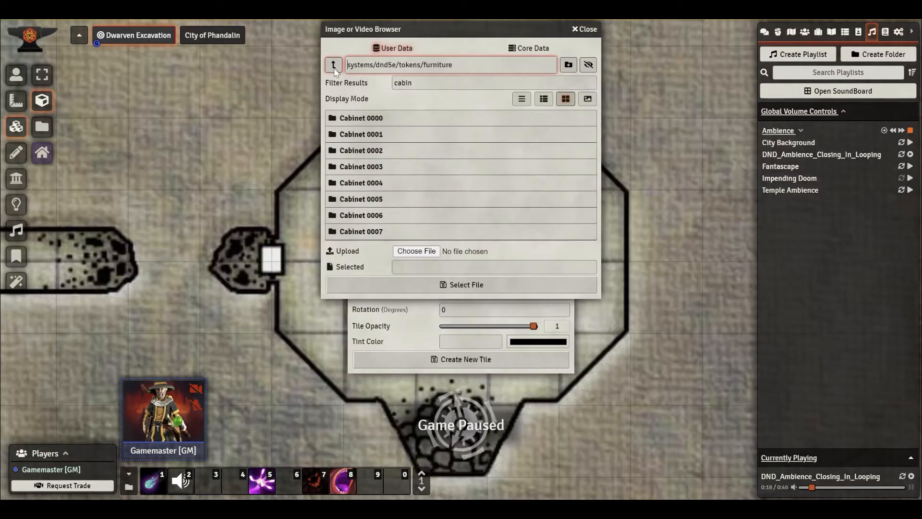
Switch the image browser to the furniture III folder under tokens and filter its contents by "cab"
{"action": "left_click", "coordinate": [333, 66]}
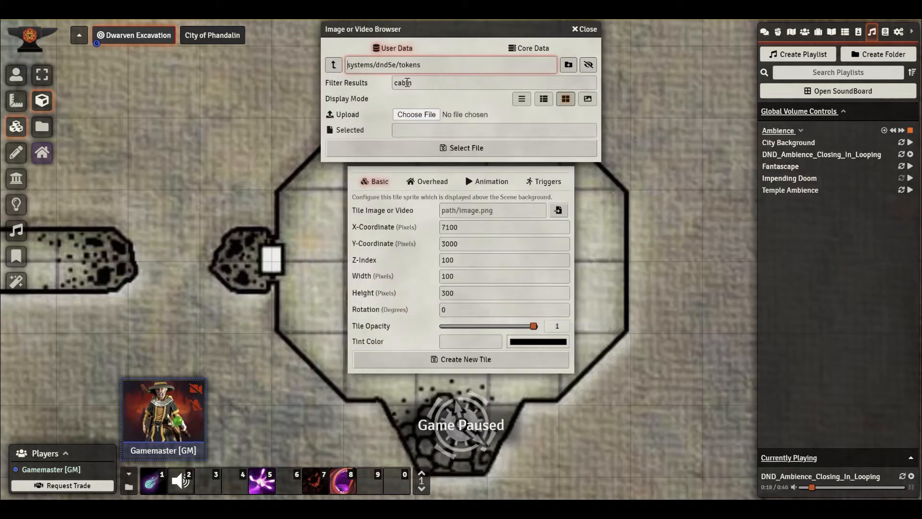
{"action": "double_click", "coordinate": [412, 83]}
{"action": "type", "text": "furn"}
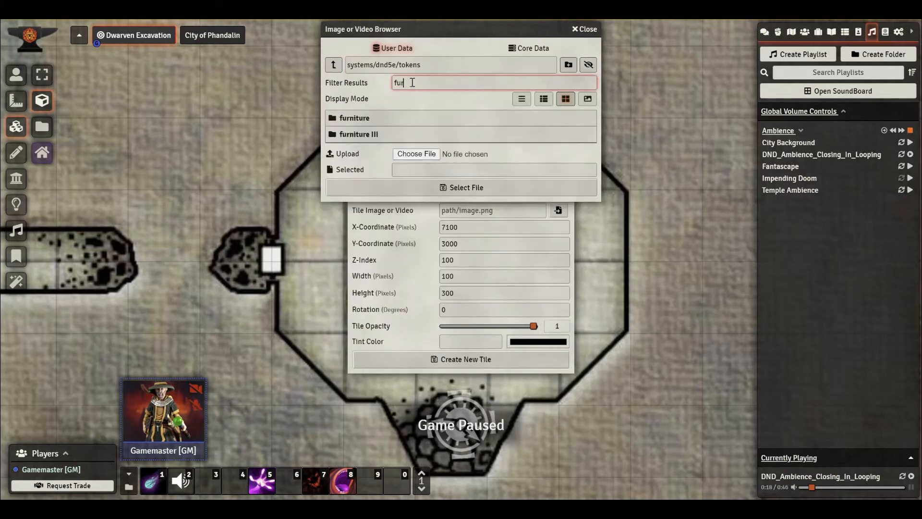
{"action": "left_click", "coordinate": [357, 134]}
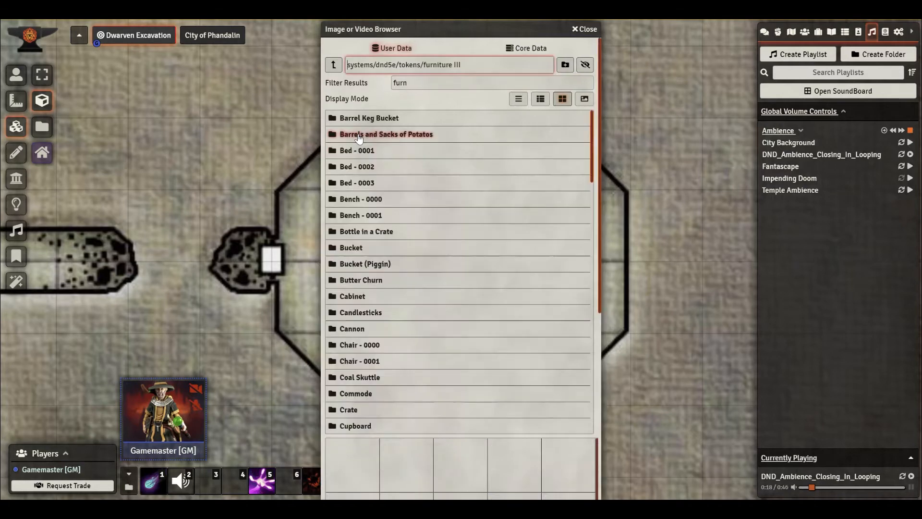
{"action": "double_click", "coordinate": [428, 86]}
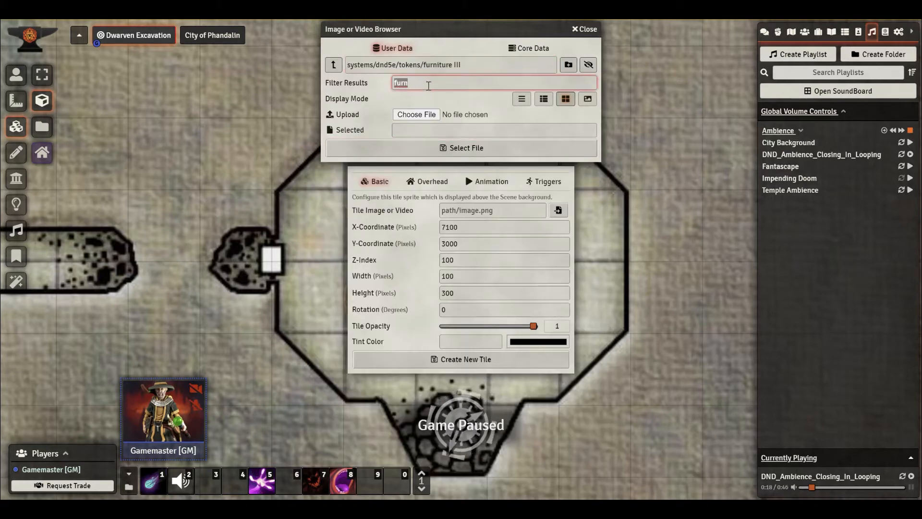
{"action": "type", "text": "cab"}
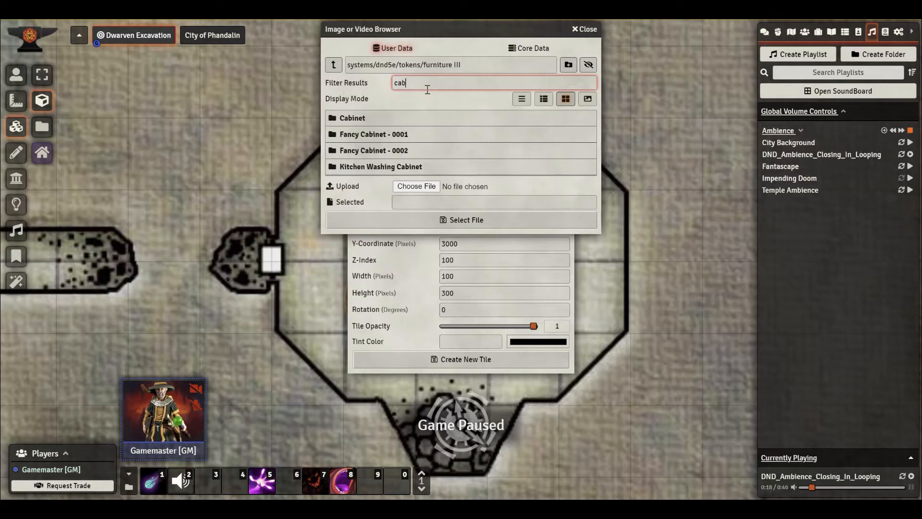
Assign the upright closed cabinet image Cabinet-0006 from the Cabinet folder to the tile and create the tile
{"action": "left_click", "coordinate": [351, 120]}
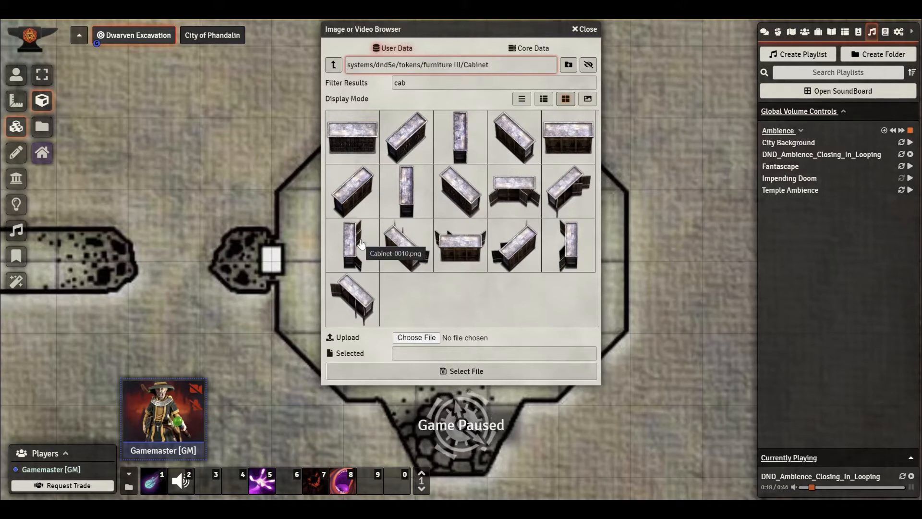
{"action": "left_click", "coordinate": [405, 198]}
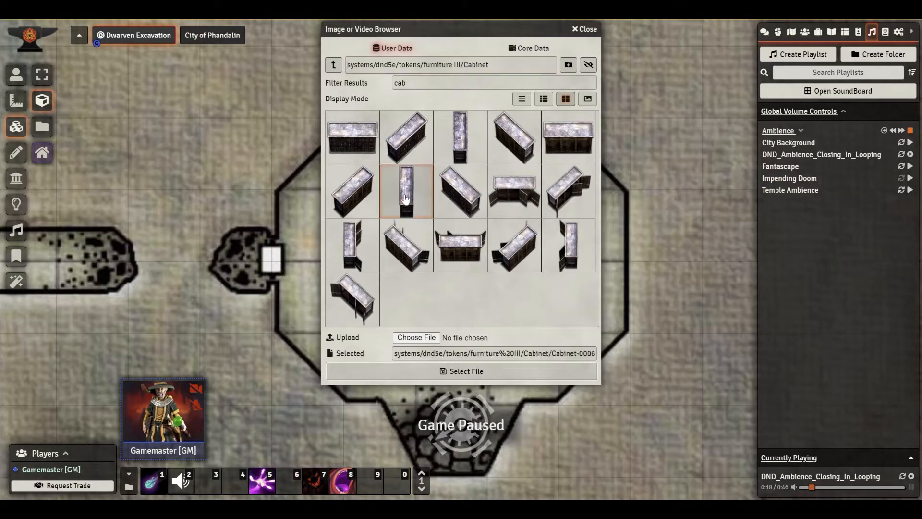
{"action": "left_click", "coordinate": [479, 368]}
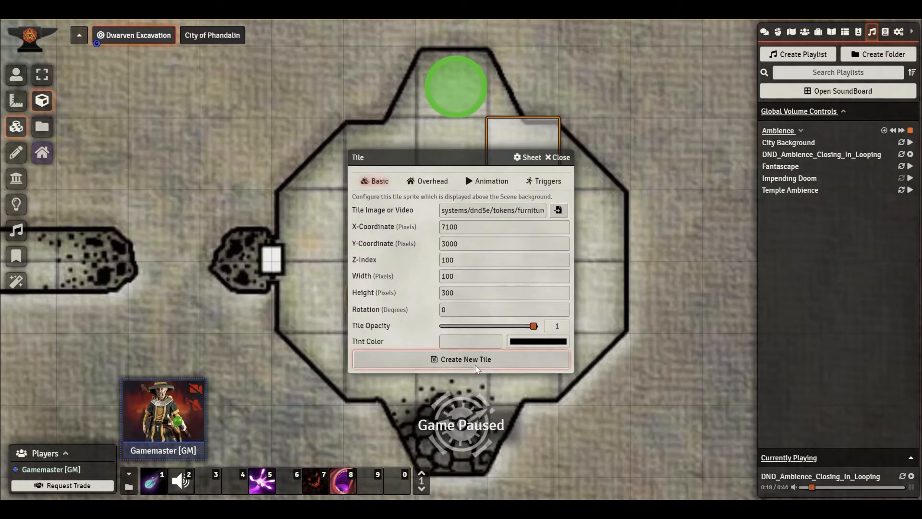
{"action": "left_click", "coordinate": [475, 365]}
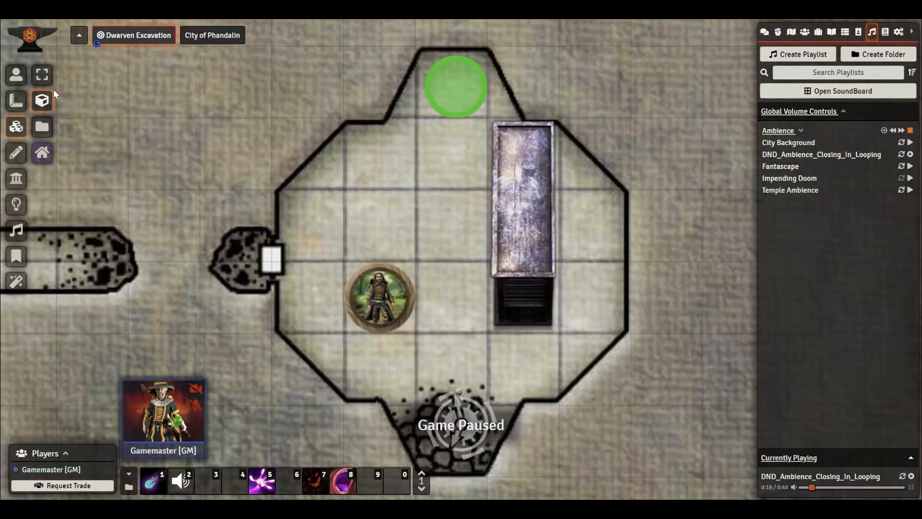
Shorten the cabinet tile to two grid squares high and move it to the room's easternmost column
{"action": "left_click", "coordinate": [42, 77]}
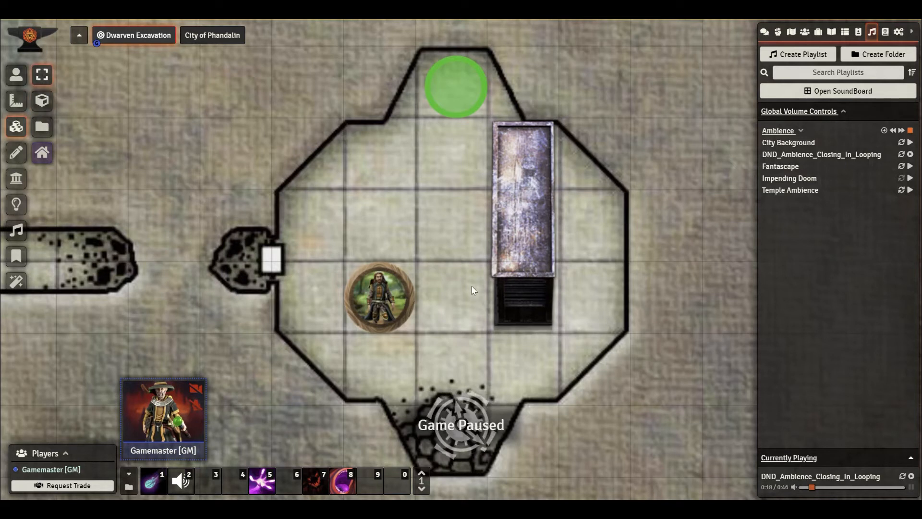
{"action": "left_click", "coordinate": [537, 316]}
{"action": "left_click_drag", "start_coordinate": [557, 338], "coordinate": [552, 272]}
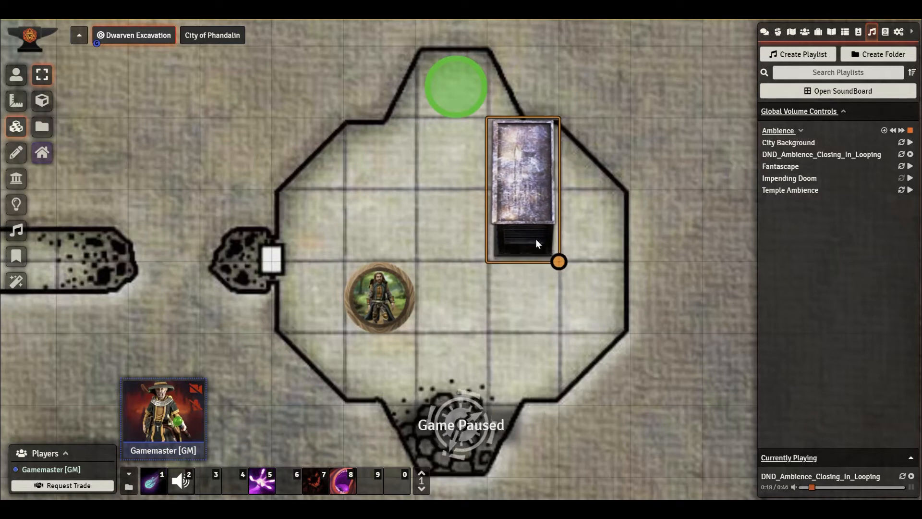
{"action": "left_click_drag", "start_coordinate": [535, 238], "coordinate": [594, 293]}
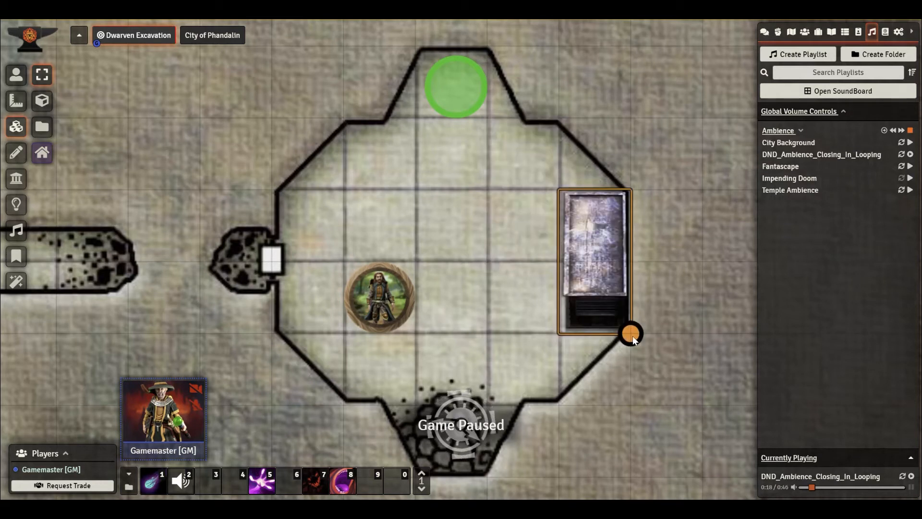
Shrink the cabinet tile to half a square wide and one and a half squares high, and place it flush against the east wall
{"action": "left_click_drag", "start_coordinate": [633, 336], "coordinate": [622, 296]}
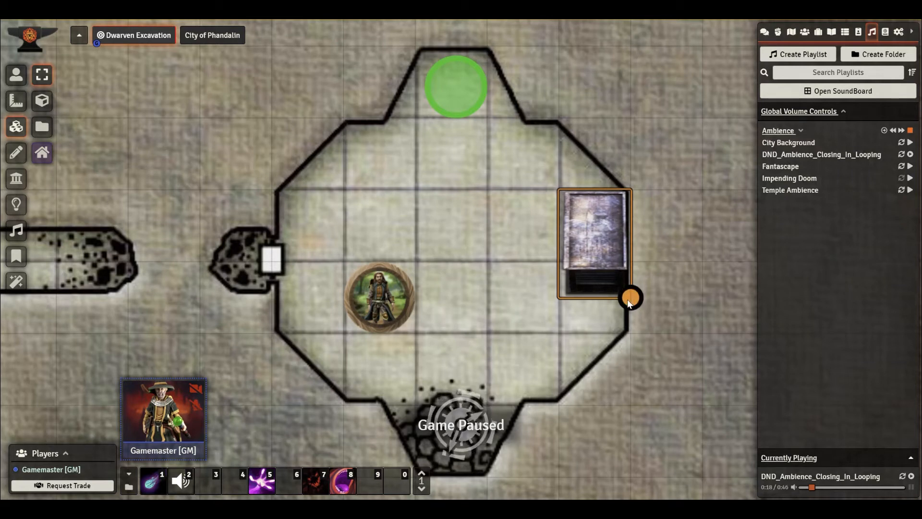
{"action": "left_click_drag", "start_coordinate": [628, 298], "coordinate": [632, 336]}
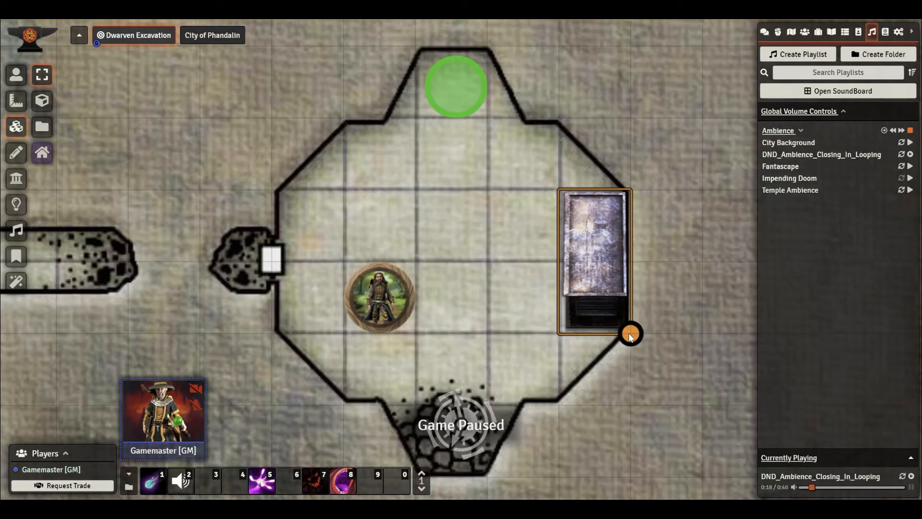
{"action": "left_click_drag", "start_coordinate": [631, 333], "coordinate": [601, 298]}
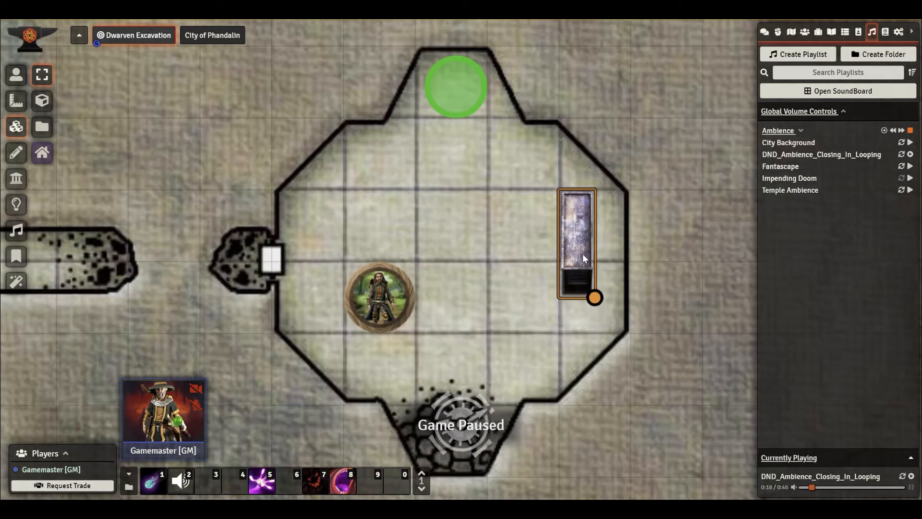
{"action": "left_click_drag", "start_coordinate": [583, 254], "coordinate": [613, 275]}
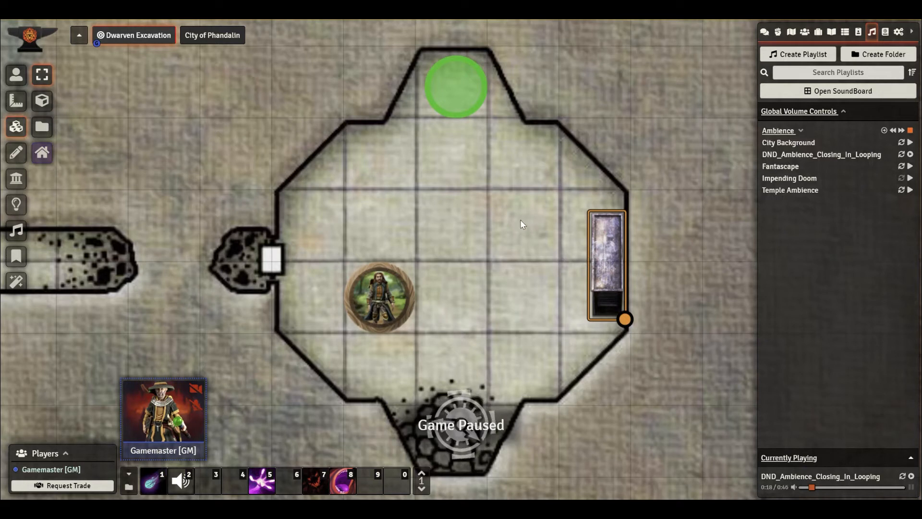
{"action": "left_click", "coordinate": [42, 101]}
{"action": "left_click_drag", "start_coordinate": [454, 164], "coordinate": [477, 189]}
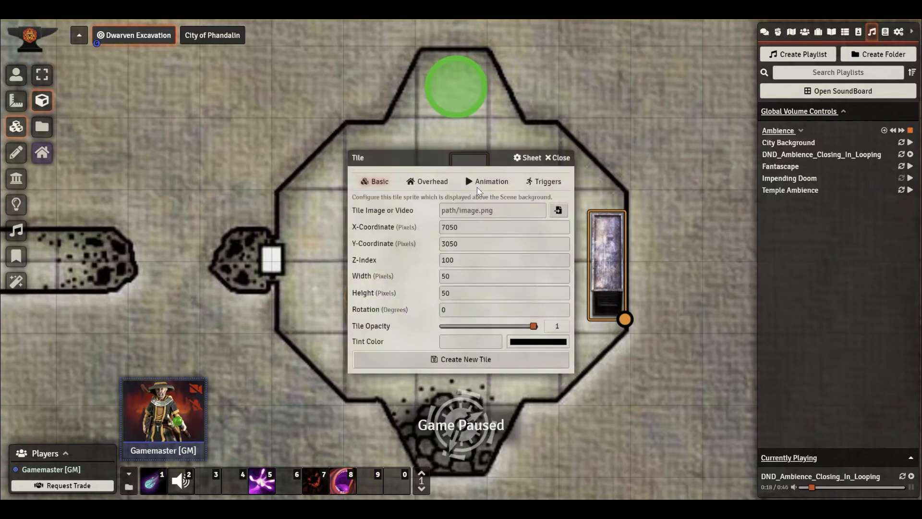
{"action": "left_click", "coordinate": [557, 158]}
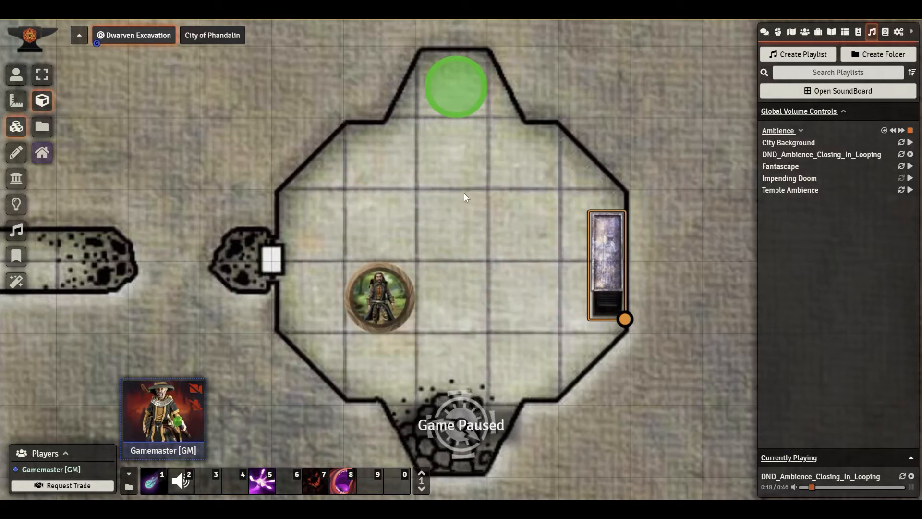
{"action": "right_click", "coordinate": [602, 252]}
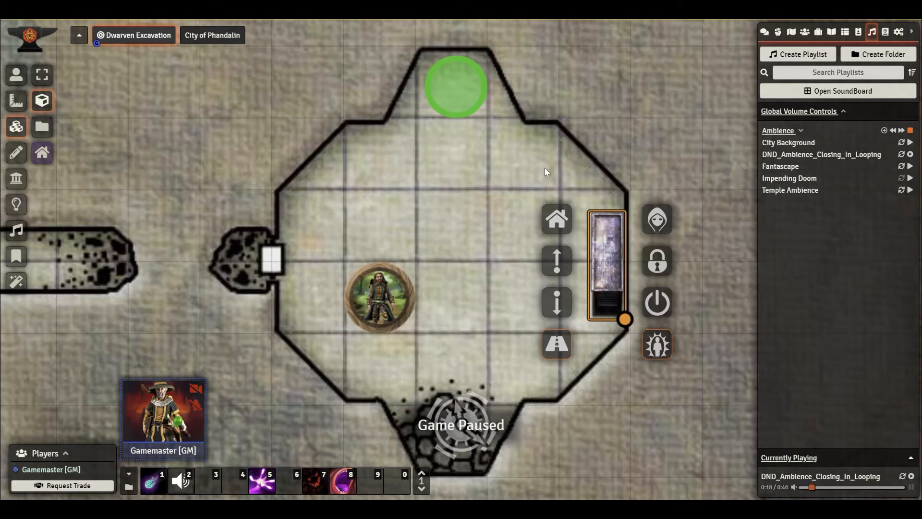
{"action": "left_click", "coordinate": [529, 174]}
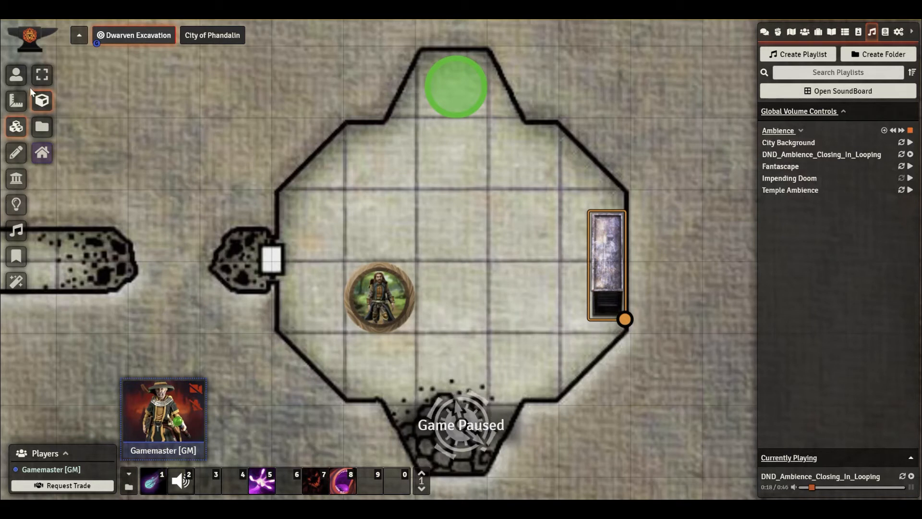
Move the character token one square east toward the cabinet and show the scene's walls for editing
{"action": "left_click", "coordinate": [18, 82]}
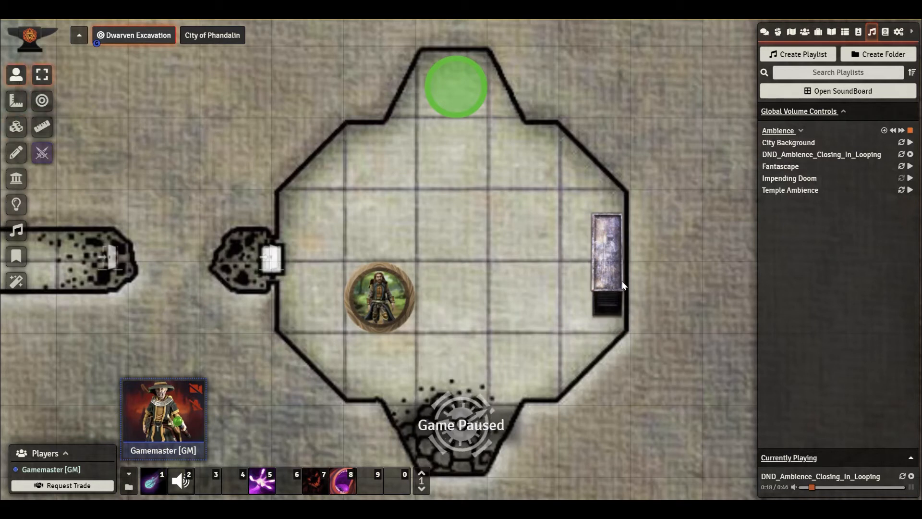
{"action": "left_click_drag", "start_coordinate": [385, 290], "coordinate": [486, 284]}
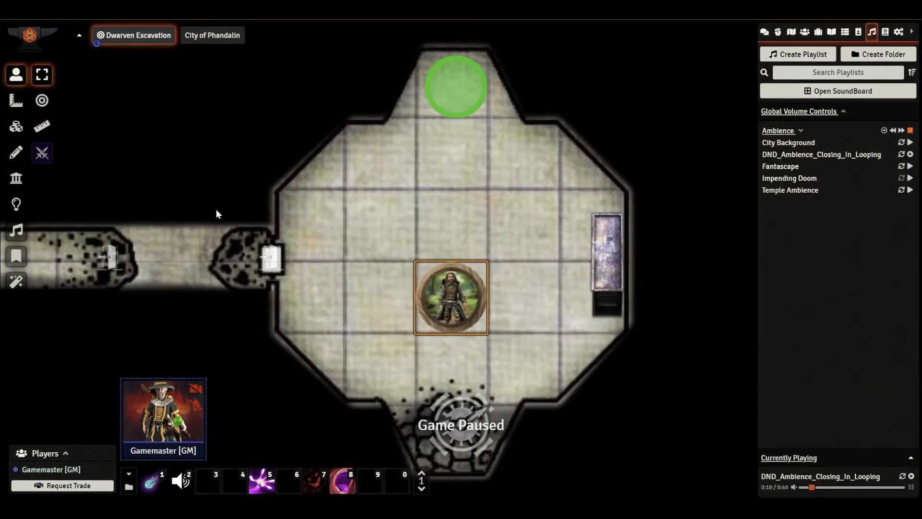
{"action": "left_click", "coordinate": [16, 179]}
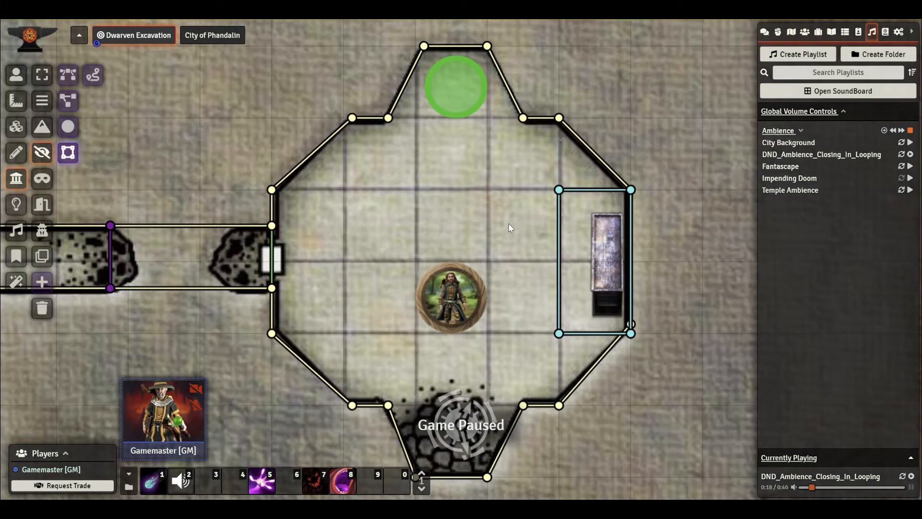
{"action": "left_click", "coordinate": [559, 190]}
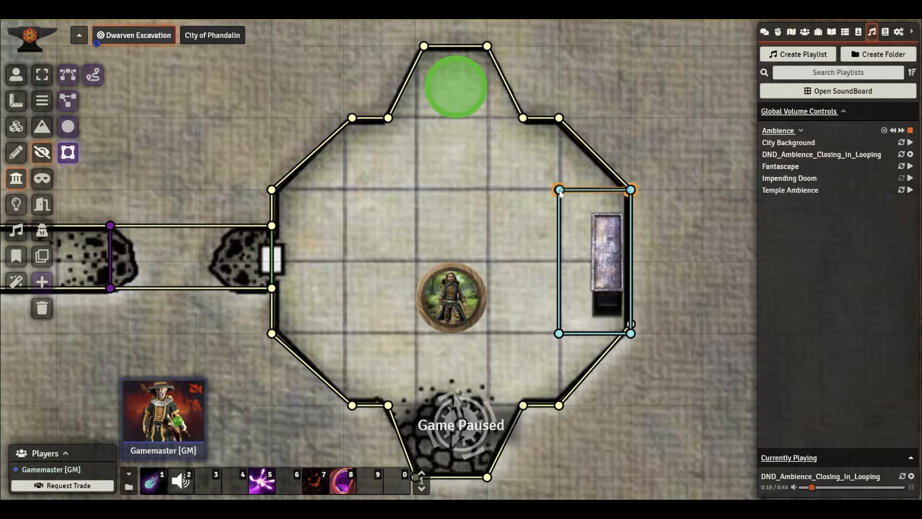
{"action": "left_click_drag", "start_coordinate": [528, 174], "coordinate": [532, 258]}
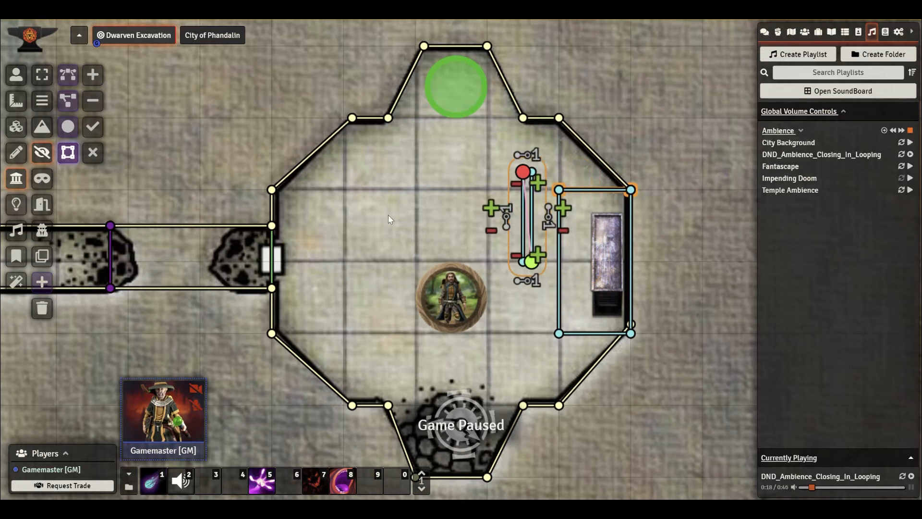
{"action": "key", "text": "Escape"}
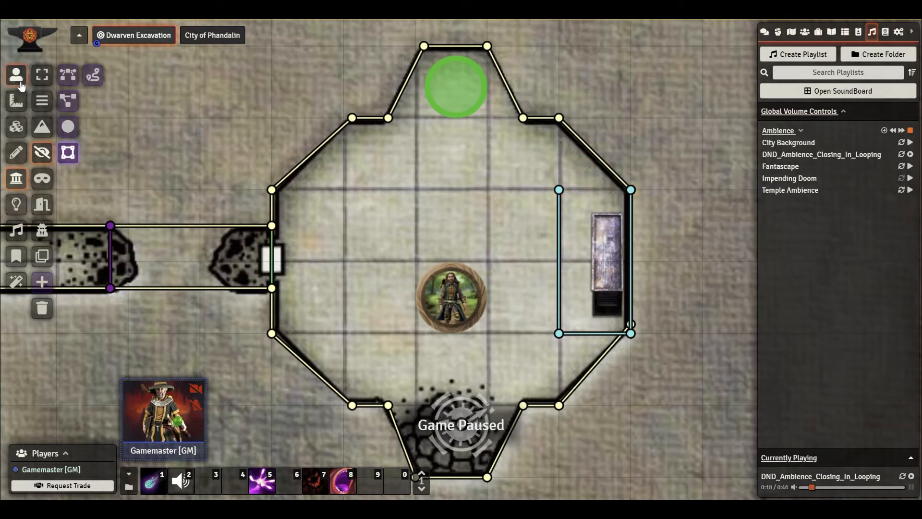
Delete the oversized box of invisible walls around the cabinet, keeping the room's own outer walls
{"action": "left_click", "coordinate": [41, 77]}
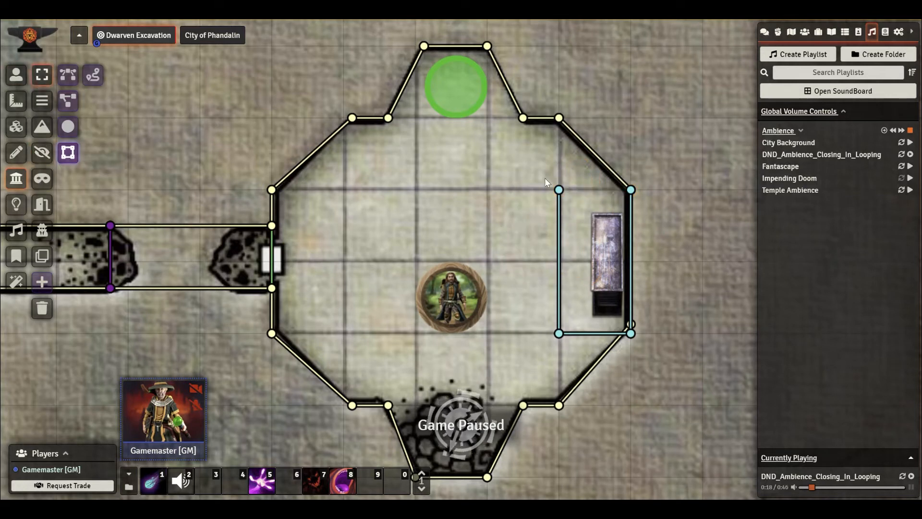
{"action": "left_click_drag", "start_coordinate": [544, 177], "coordinate": [589, 335]}
{"action": "key", "text": "Delete"}
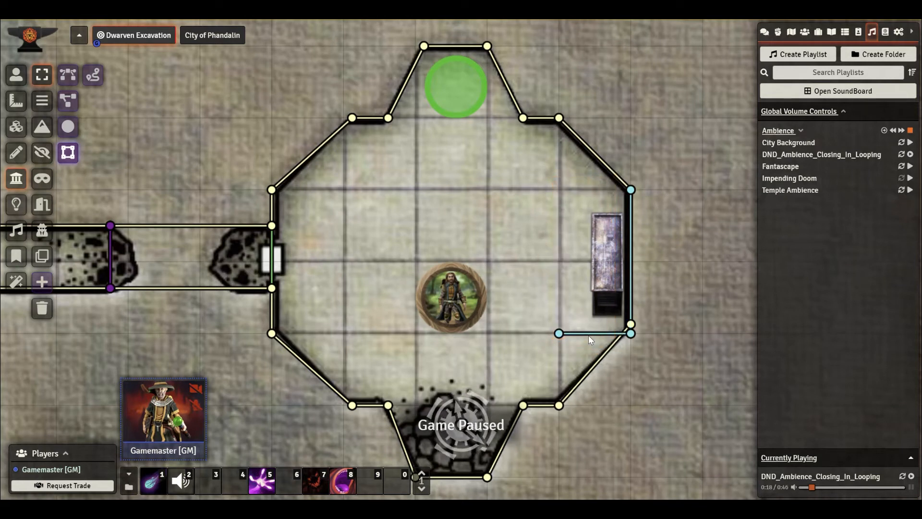
{"action": "left_click", "coordinate": [555, 334]}
{"action": "key", "text": "Delete"}
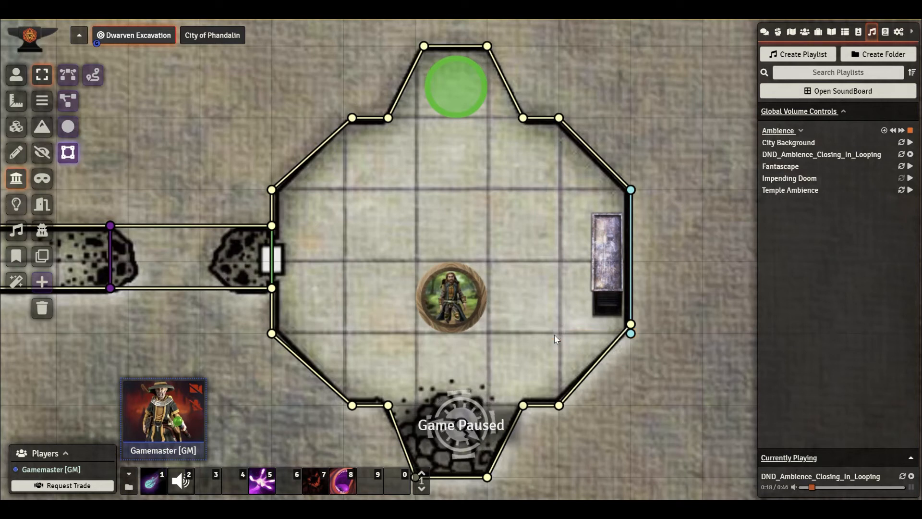
{"action": "left_click", "coordinate": [631, 334]}
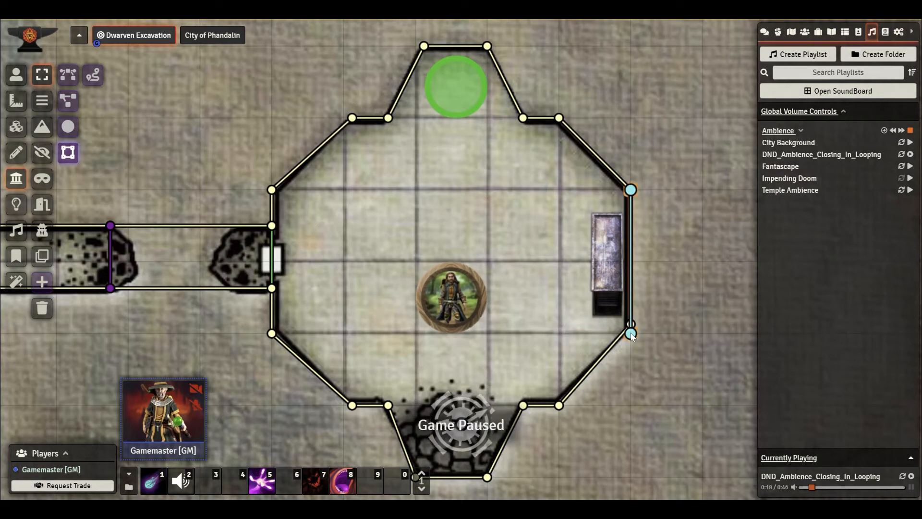
{"action": "key", "text": "Delete"}
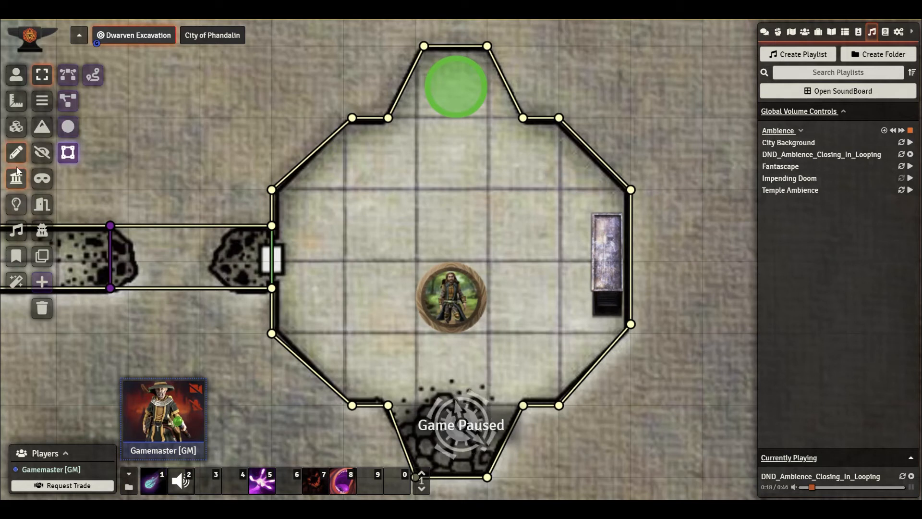
Draw a rectangular box of invisible walls tightly around the cabinet, about half a square wide and one and a half squares high
{"action": "left_click", "coordinate": [40, 158]}
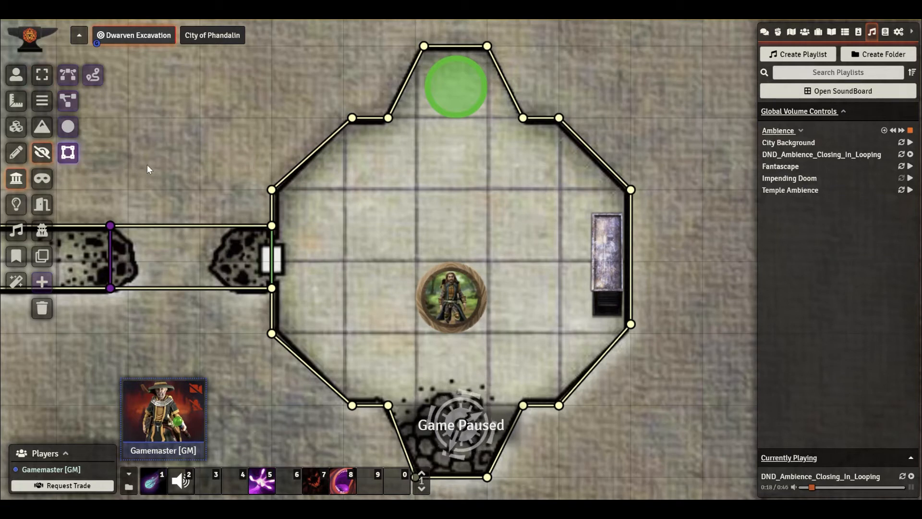
{"action": "left_click", "coordinate": [69, 154]}
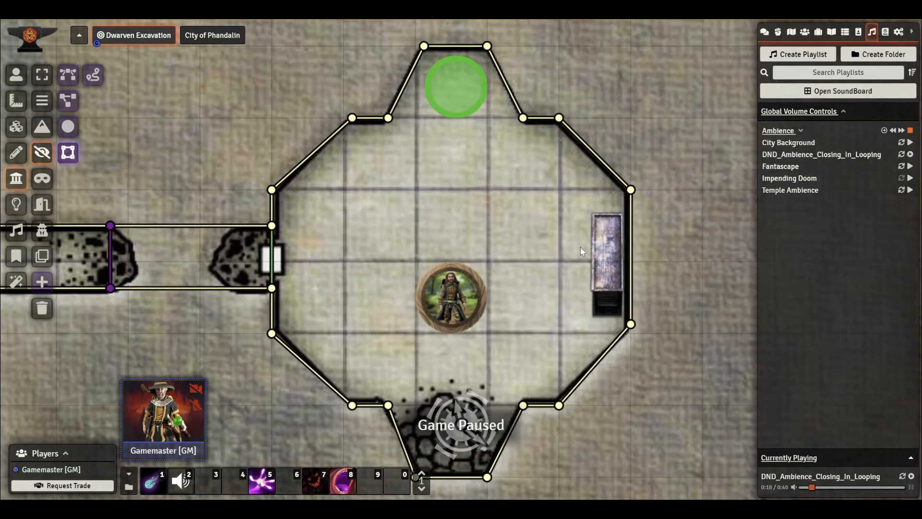
{"action": "left_click_drag", "start_coordinate": [587, 213], "coordinate": [626, 323]}
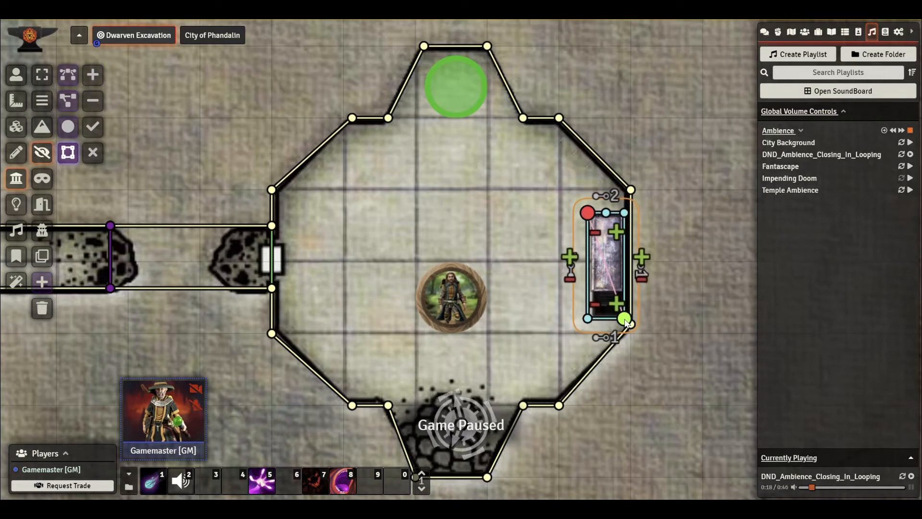
{"action": "key", "text": "Return"}
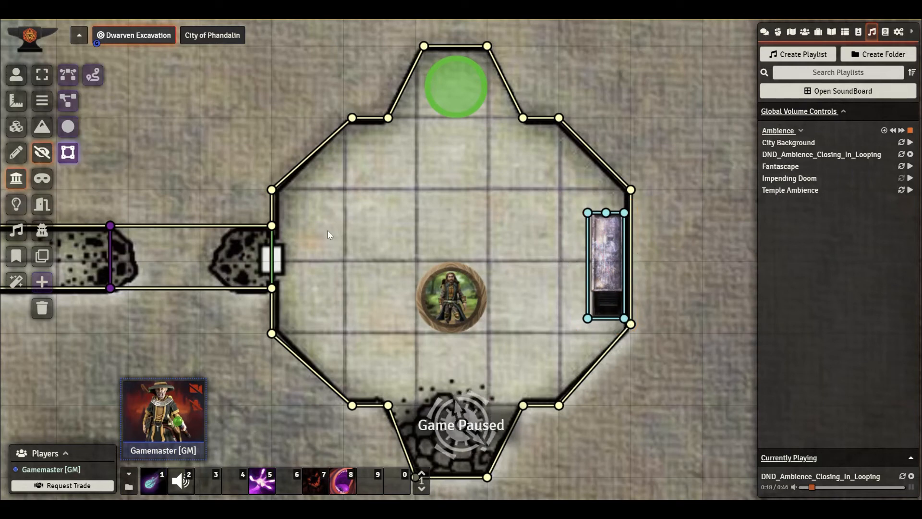
Test the cabinet's walls by moving the character token one square east beside it, and return the token to its previous square
{"action": "left_click", "coordinate": [16, 75]}
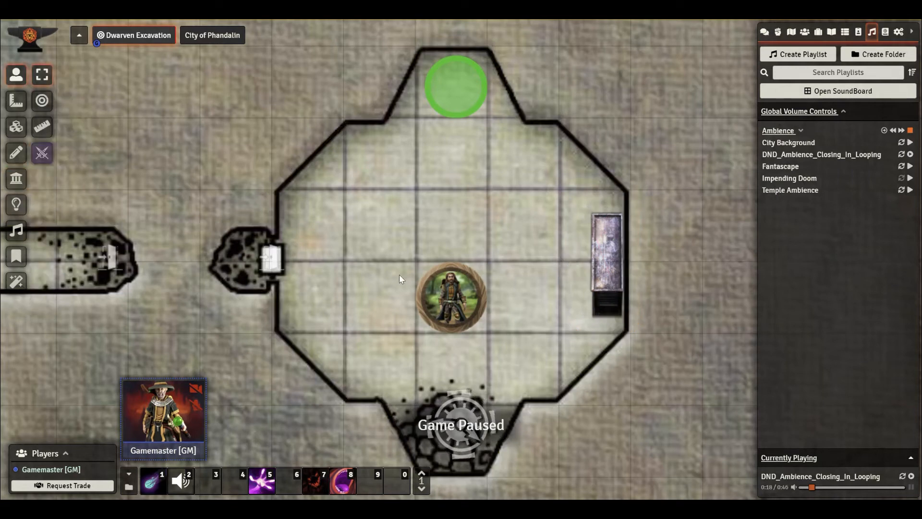
{"action": "left_click", "coordinate": [434, 294]}
{"action": "left_click_drag", "start_coordinate": [460, 301], "coordinate": [533, 300]}
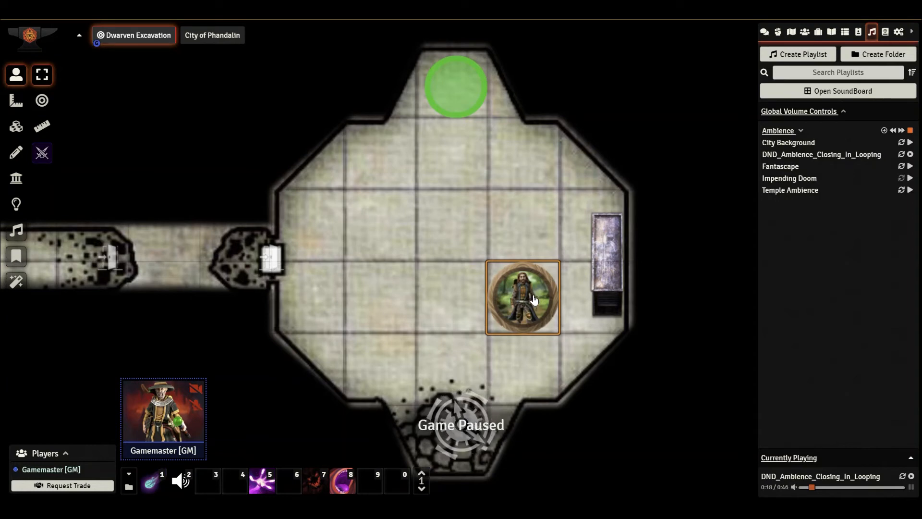
{"action": "left_click_drag", "start_coordinate": [554, 298], "coordinate": [535, 306]}
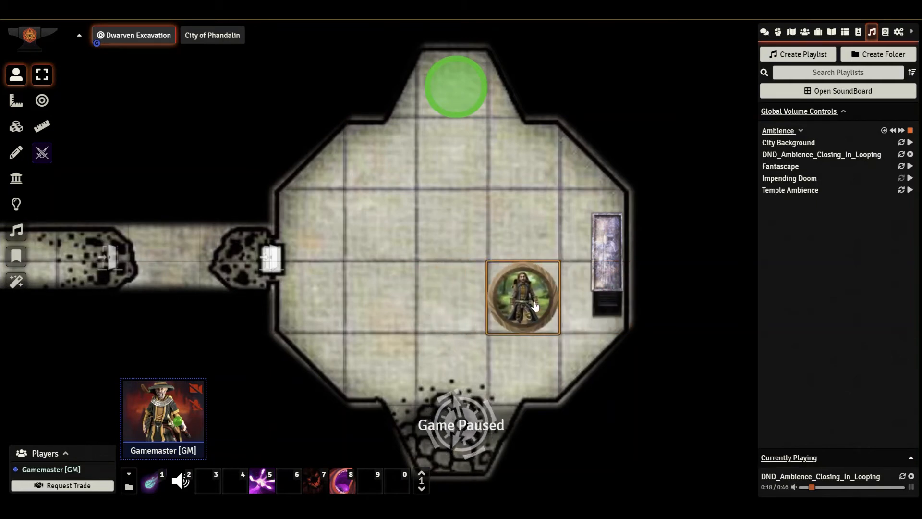
{"action": "scroll", "coordinate": [536, 307], "scroll_direction": "up", "scroll_amount": 1}
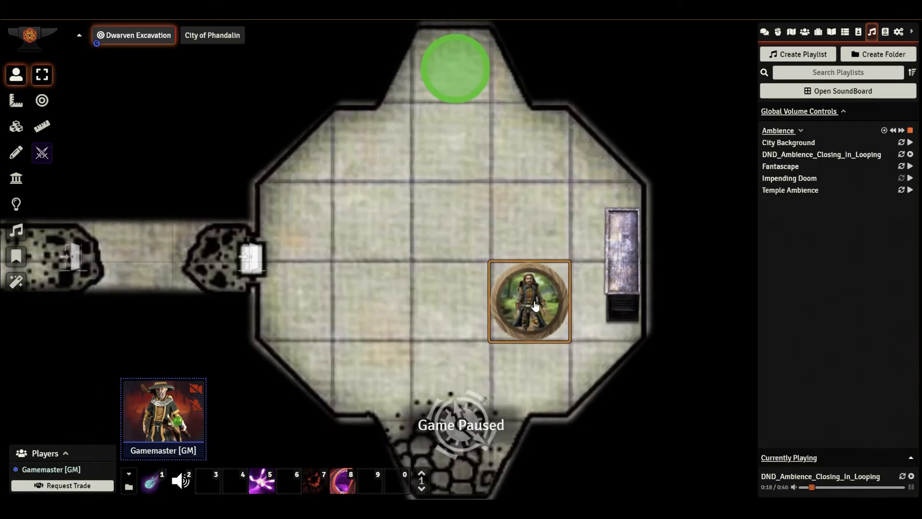
{"action": "left_click_drag", "start_coordinate": [534, 309], "coordinate": [436, 312]}
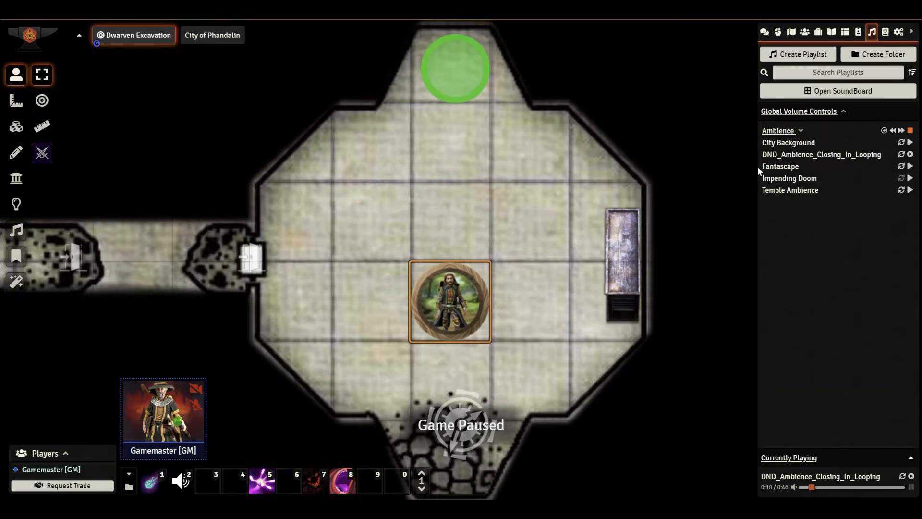
Place the Magick of Gnomengarde item on the cabinet's upper part as a new item pile
{"action": "left_click", "coordinate": [819, 35]}
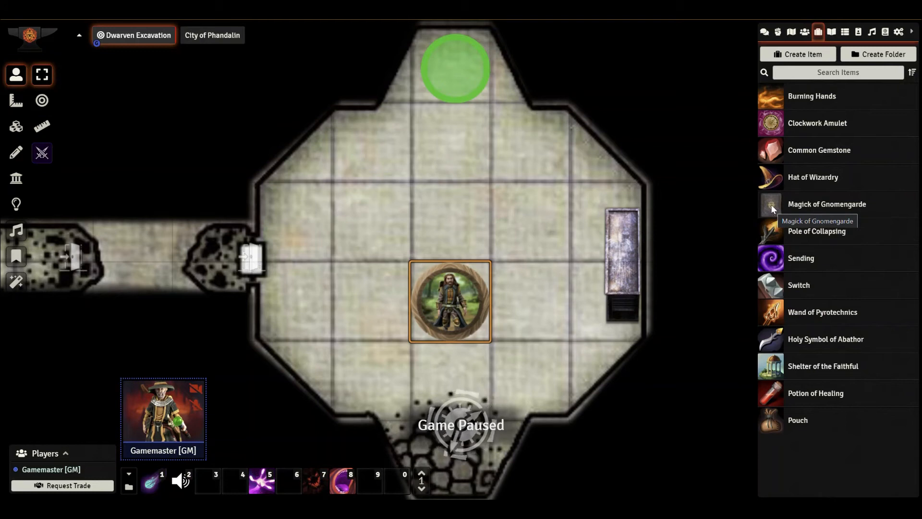
{"action": "left_click_drag", "start_coordinate": [771, 204], "coordinate": [624, 238]}
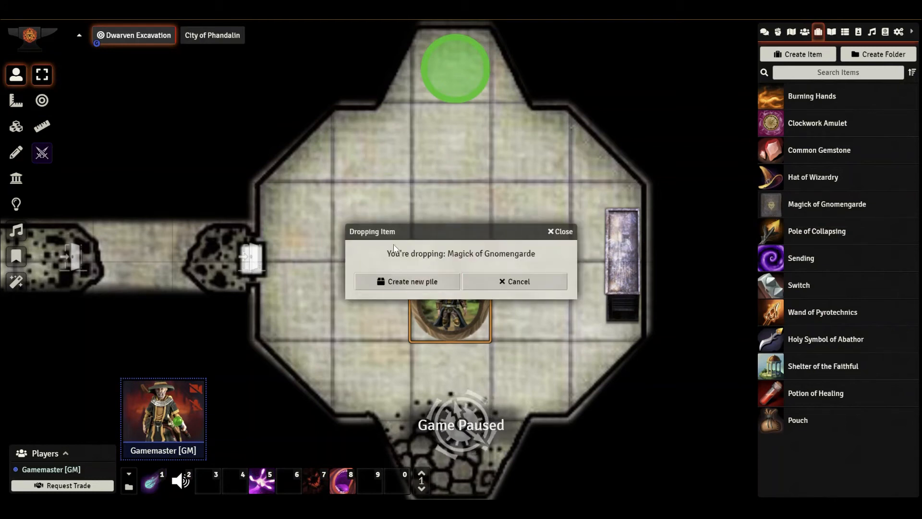
{"action": "left_click", "coordinate": [408, 281]}
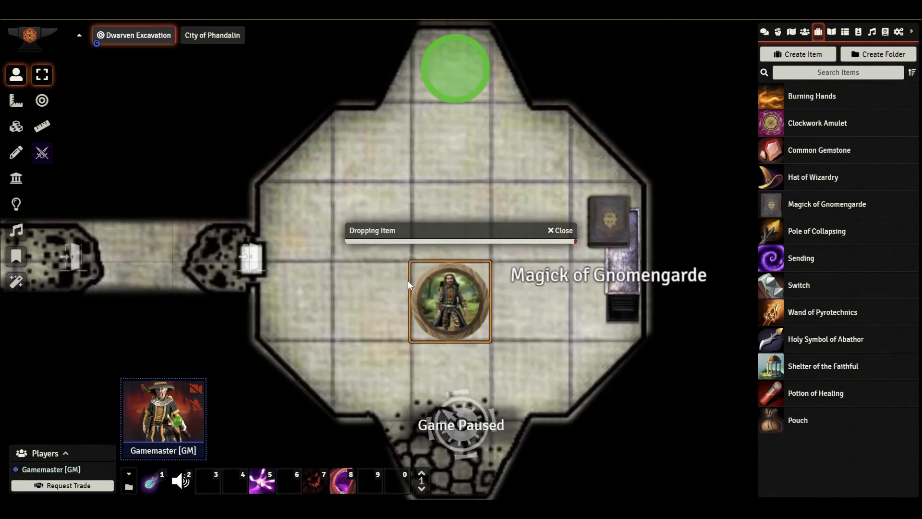
Set the Magick of Gnomengarde token's scale to 0.5 and update the token
{"action": "left_click", "coordinate": [613, 227]}
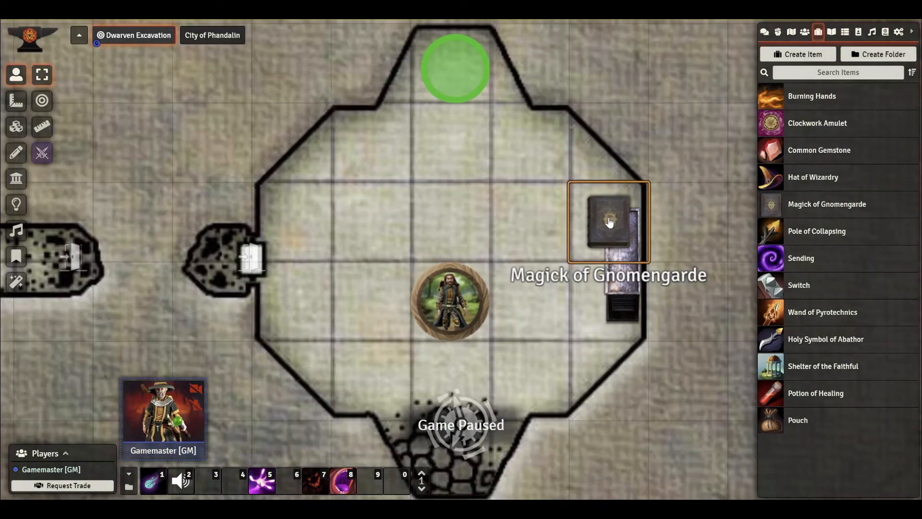
{"action": "right_click", "coordinate": [605, 230]}
{"action": "left_click", "coordinate": [542, 263]}
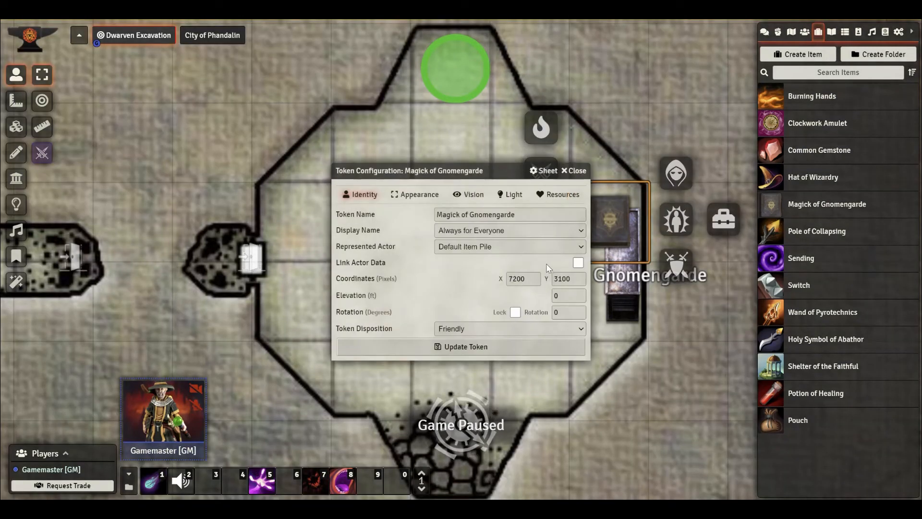
{"action": "left_click", "coordinate": [414, 194]}
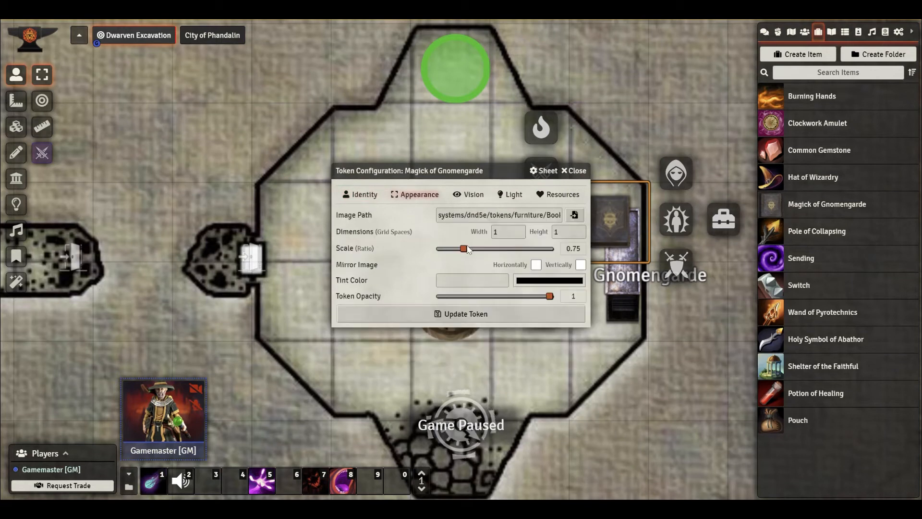
{"action": "left_click_drag", "start_coordinate": [463, 250], "coordinate": [451, 255]}
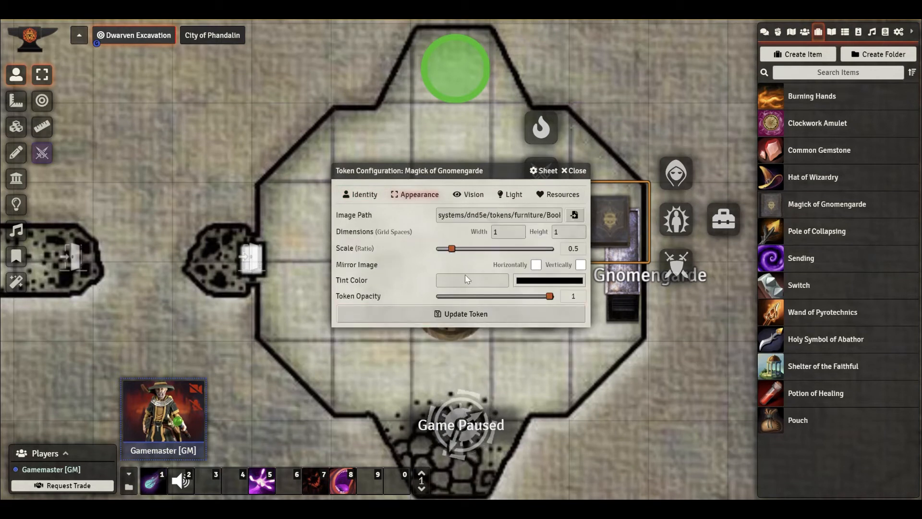
{"action": "left_click", "coordinate": [465, 314]}
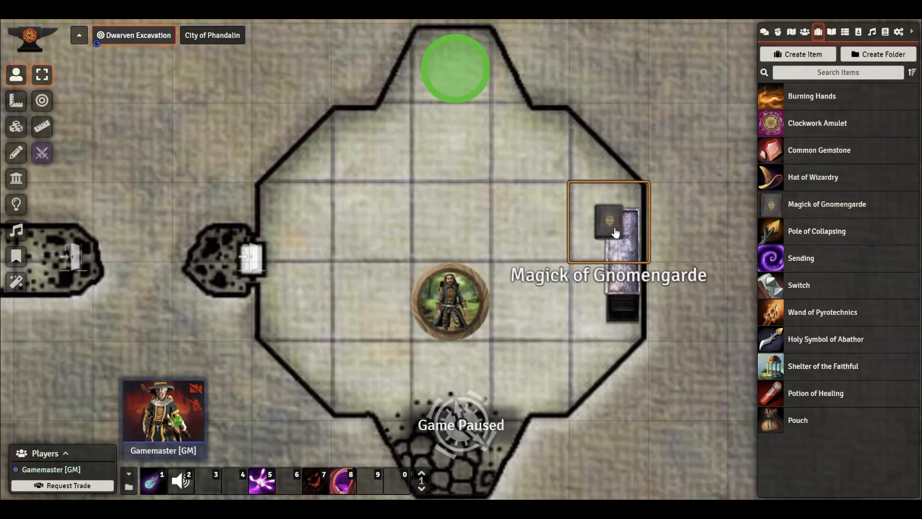
Rotate the book token 45 degrees, move it off the grid onto the middle of the cabinet, and show its token options
{"action": "scroll", "coordinate": [615, 233], "scroll_direction": "down", "scroll_amount": 1, "text": "shift"}
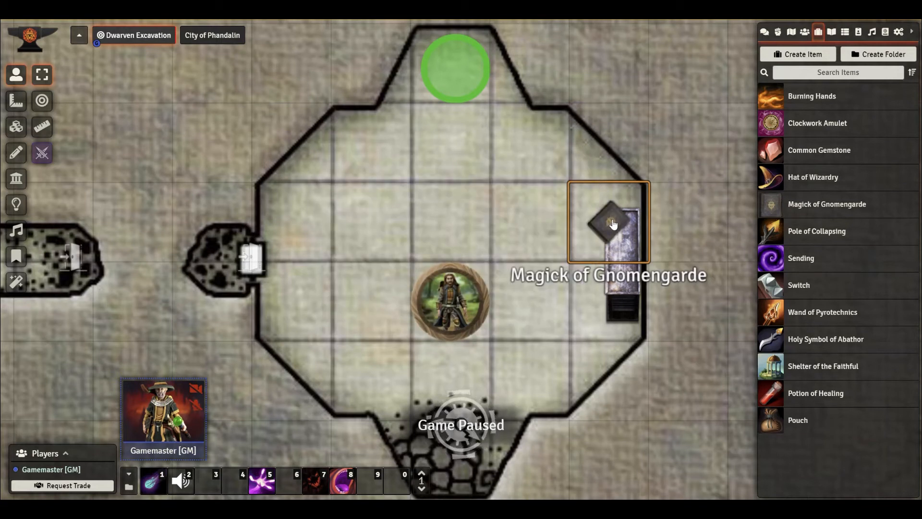
{"action": "left_click_drag", "start_coordinate": [613, 223], "coordinate": [623, 249]}
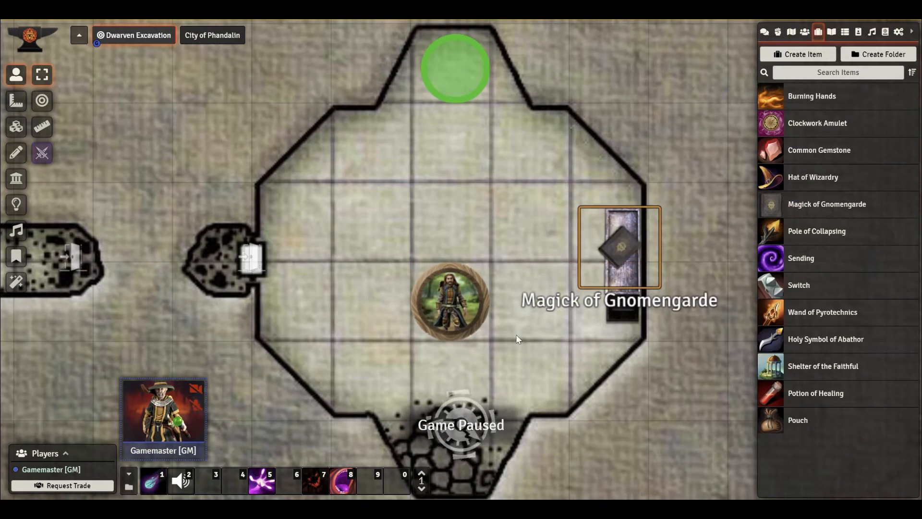
{"action": "right_click", "coordinate": [617, 259]}
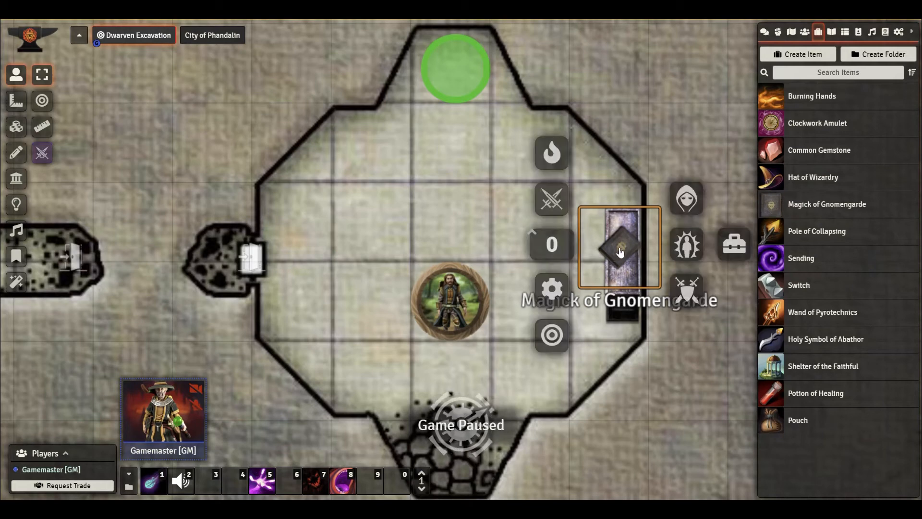
Set the Magick of Gnomengarde token's name display to Never Displayed and update the token
{"action": "left_click", "coordinate": [560, 286]}
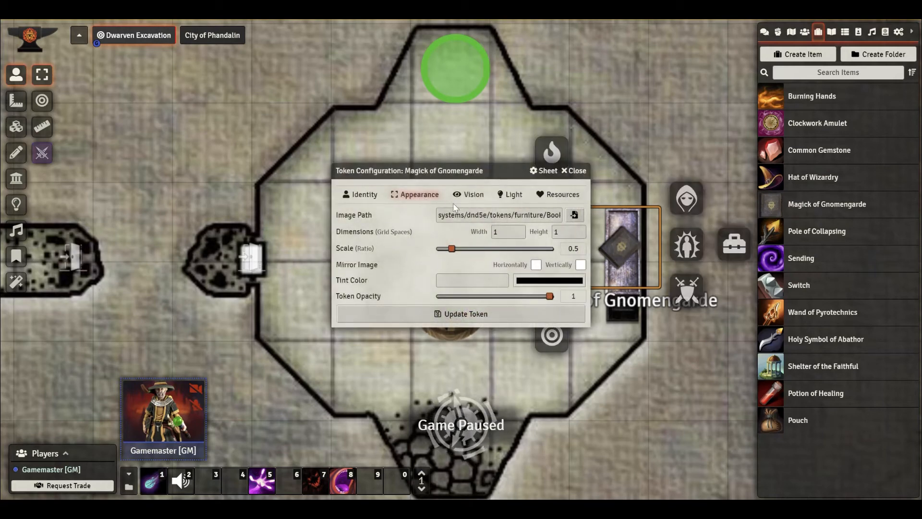
{"action": "left_click", "coordinate": [369, 199]}
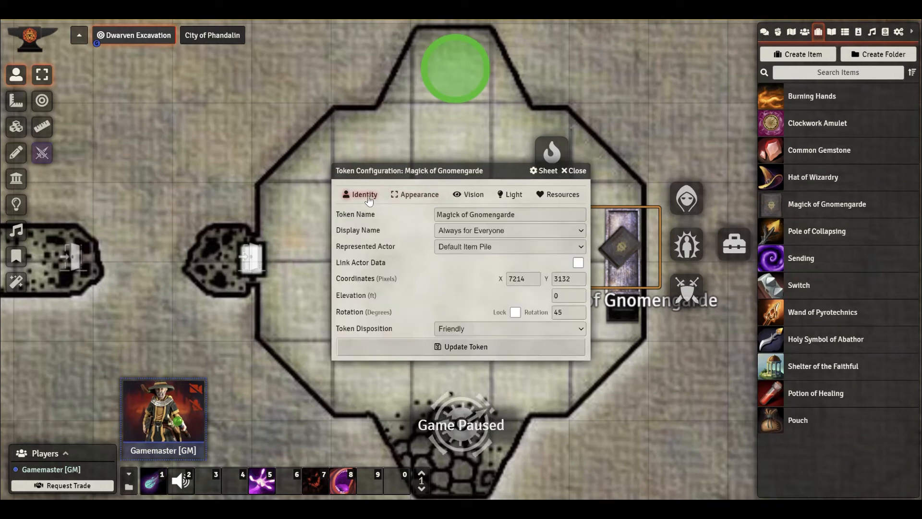
{"action": "left_click", "coordinate": [531, 214]}
{"action": "left_click", "coordinate": [496, 232]}
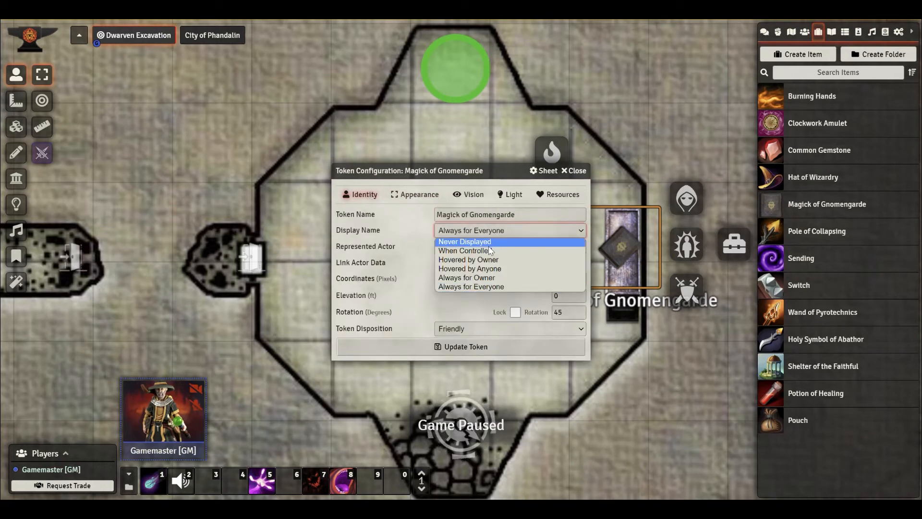
{"action": "left_click", "coordinate": [495, 239]}
{"action": "left_click", "coordinate": [473, 354]}
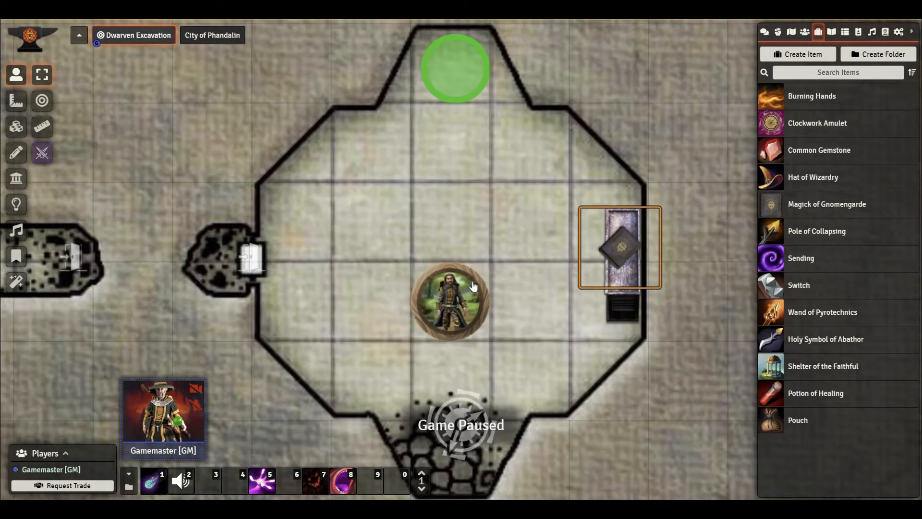
Move the character token one square diagonally northwest and one square south
{"action": "left_click", "coordinate": [455, 280]}
{"action": "left_click_drag", "start_coordinate": [456, 279], "coordinate": [371, 263]}
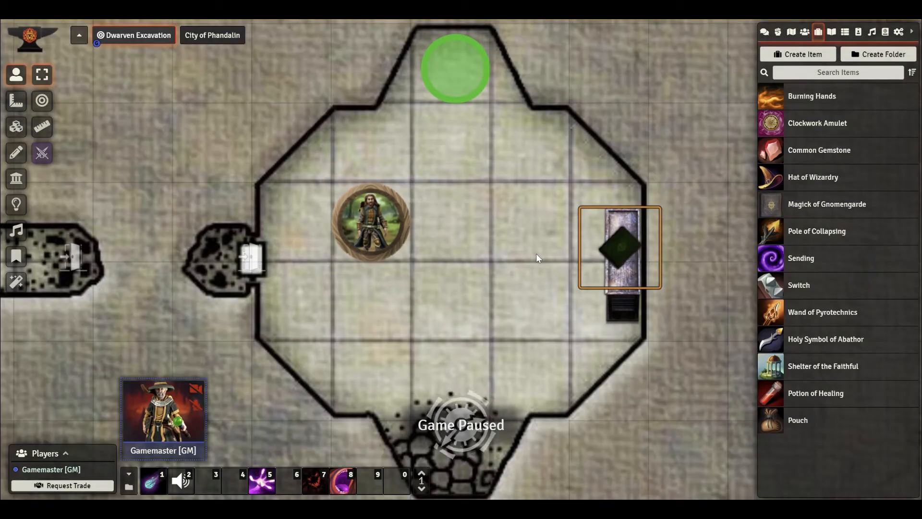
{"action": "left_click", "coordinate": [374, 226]}
{"action": "left_click_drag", "start_coordinate": [374, 226], "coordinate": [378, 304]}
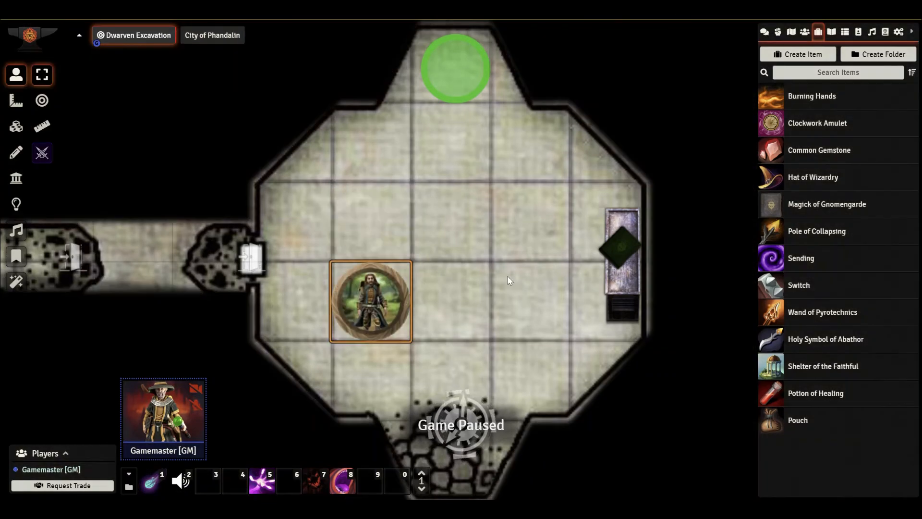
Review the Magick of Gnomengarde item inside the book's item pile, and delete the book token from the cabinet
{"action": "left_click", "coordinate": [619, 256]}
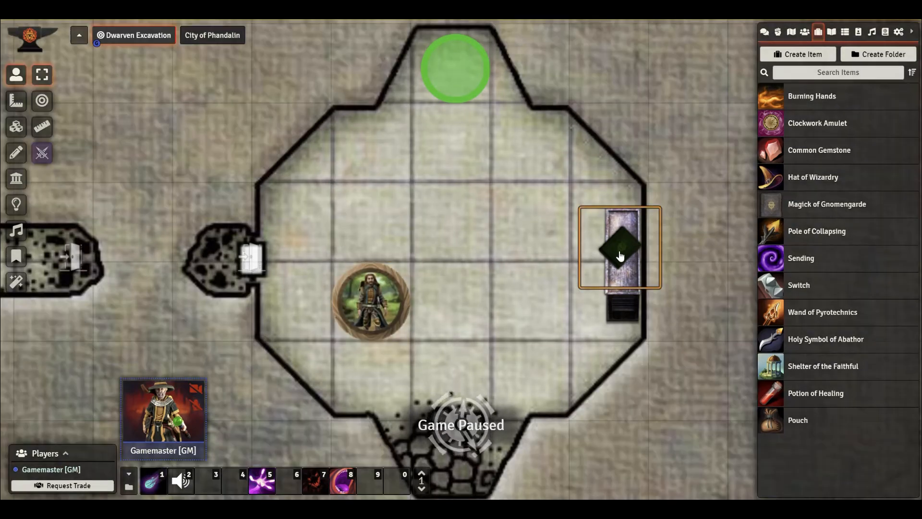
{"action": "double_click", "coordinate": [620, 256]}
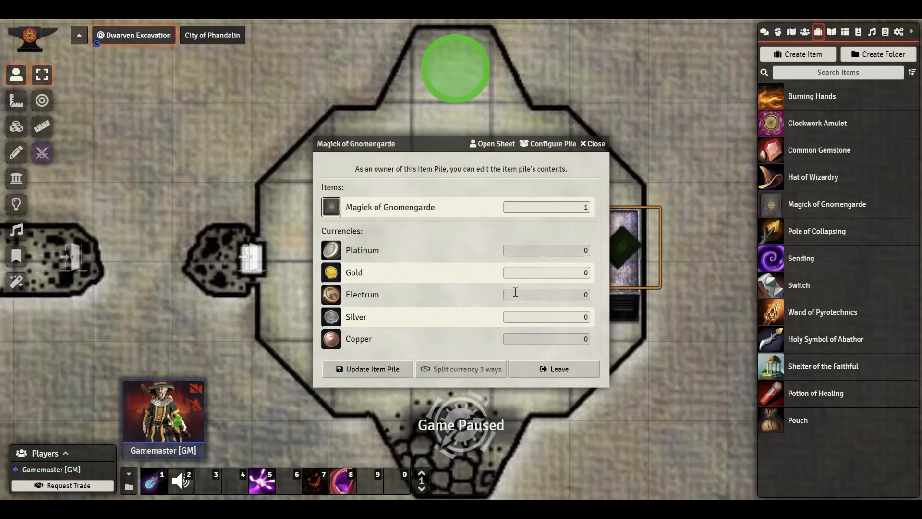
{"action": "left_click", "coordinate": [391, 207]}
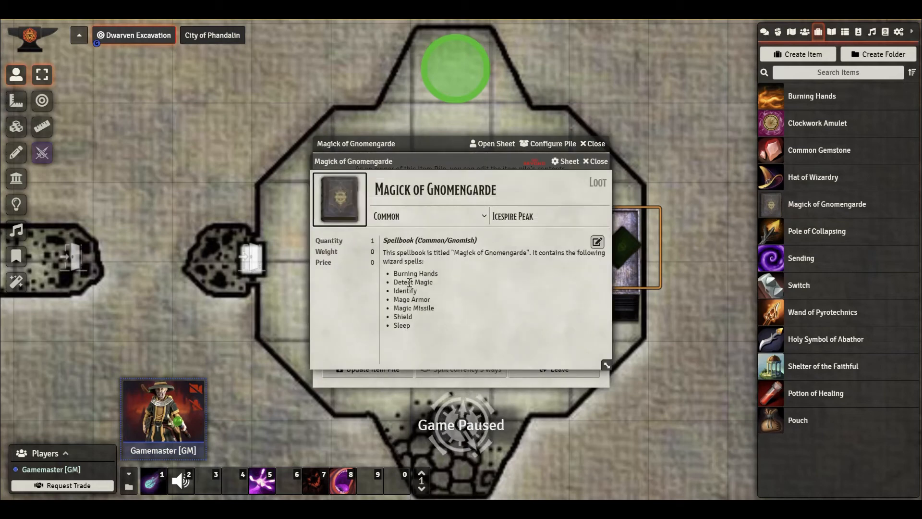
{"action": "left_click", "coordinate": [598, 162]}
{"action": "left_click", "coordinate": [598, 144]}
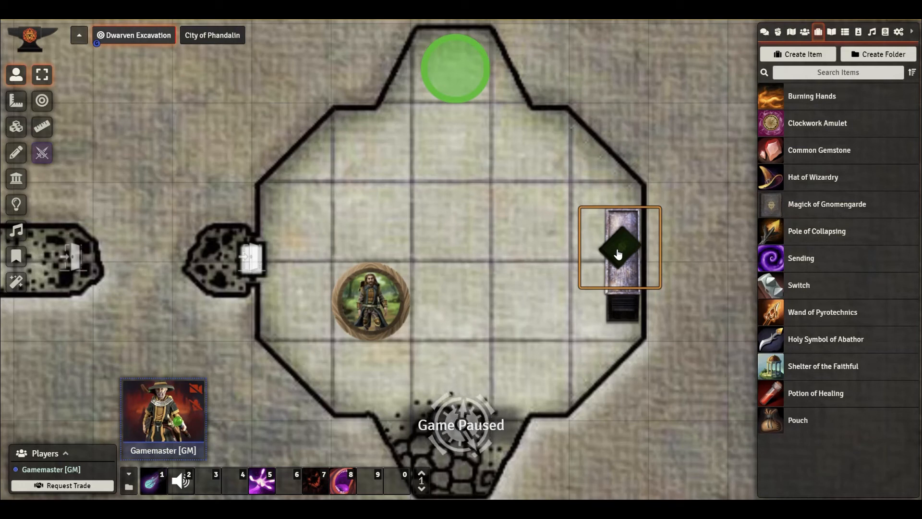
{"action": "key", "text": "Delete"}
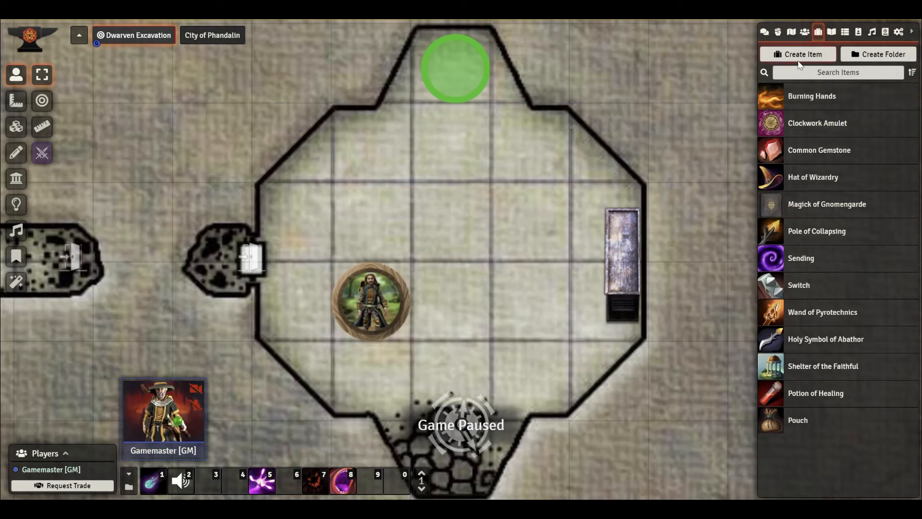
Draw a tile about 50 by 50 pixels north of the cabinet, beside the room's northeast wall
{"action": "left_click", "coordinate": [16, 126]}
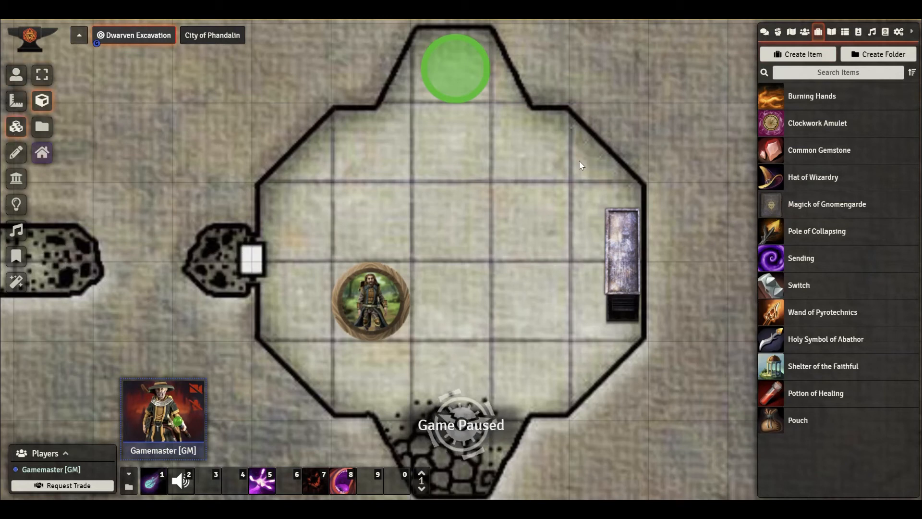
{"action": "left_click_drag", "start_coordinate": [572, 154], "coordinate": [598, 182]}
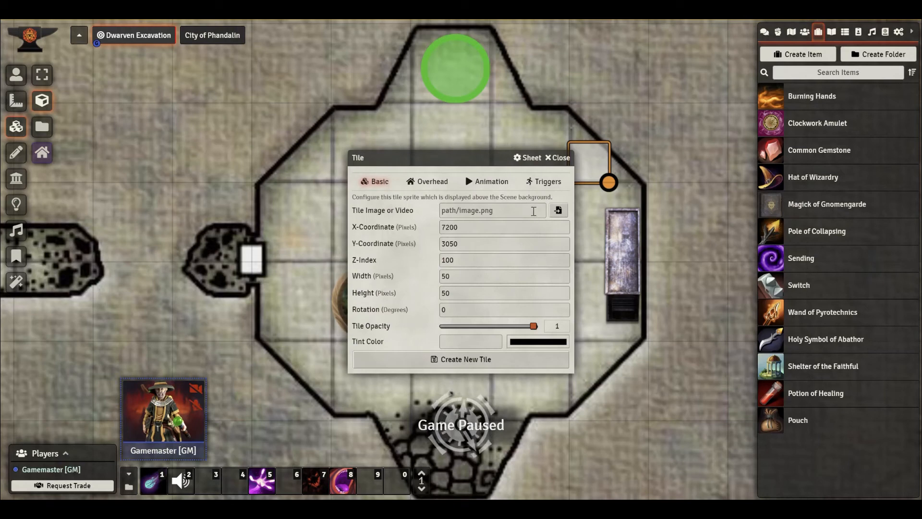
Choose lantern-0002.png from the furniture III folder as the new tile's image
{"action": "left_click", "coordinate": [558, 210]}
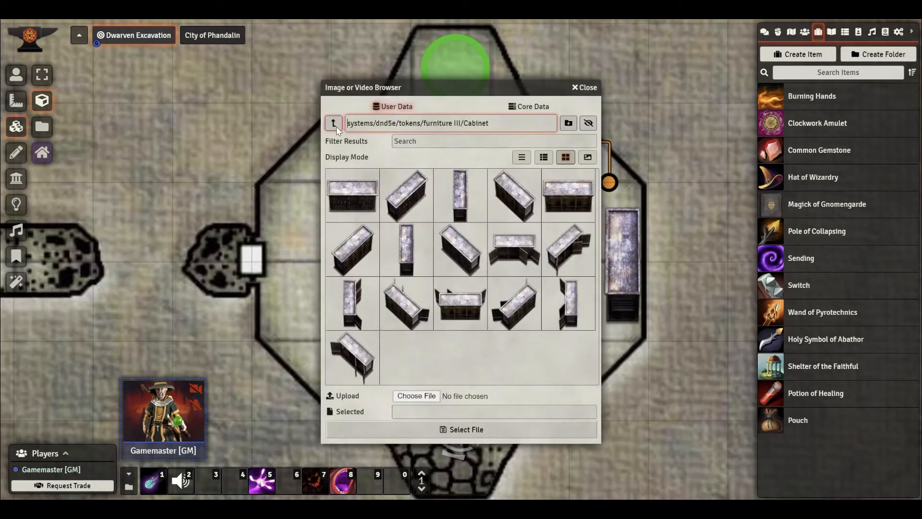
{"action": "left_click", "coordinate": [333, 123]}
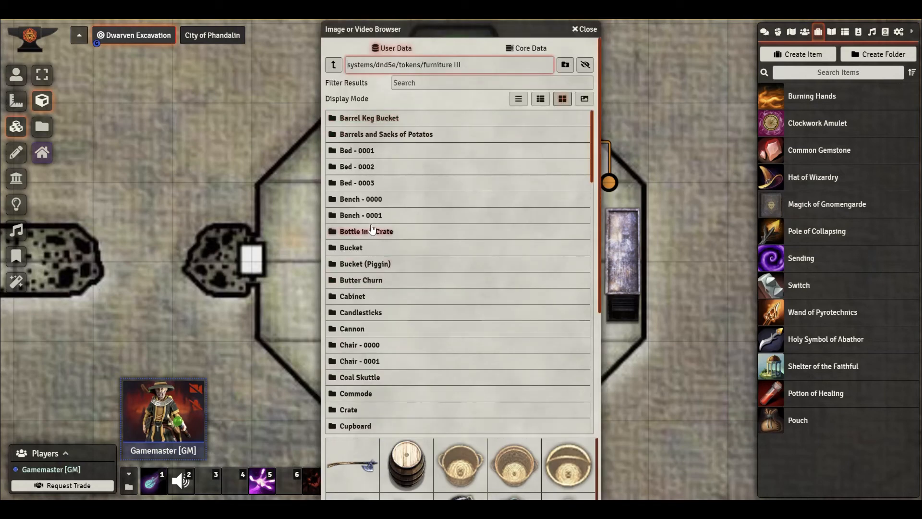
{"action": "scroll", "coordinate": [426, 319], "scroll_direction": "down", "scroll_amount": 20}
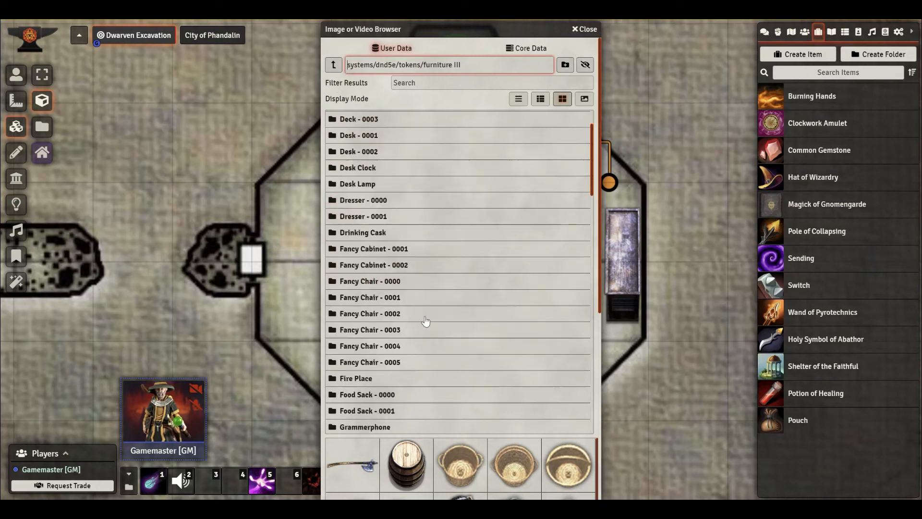
{"action": "scroll", "coordinate": [422, 323], "scroll_direction": "up", "scroll_amount": 15}
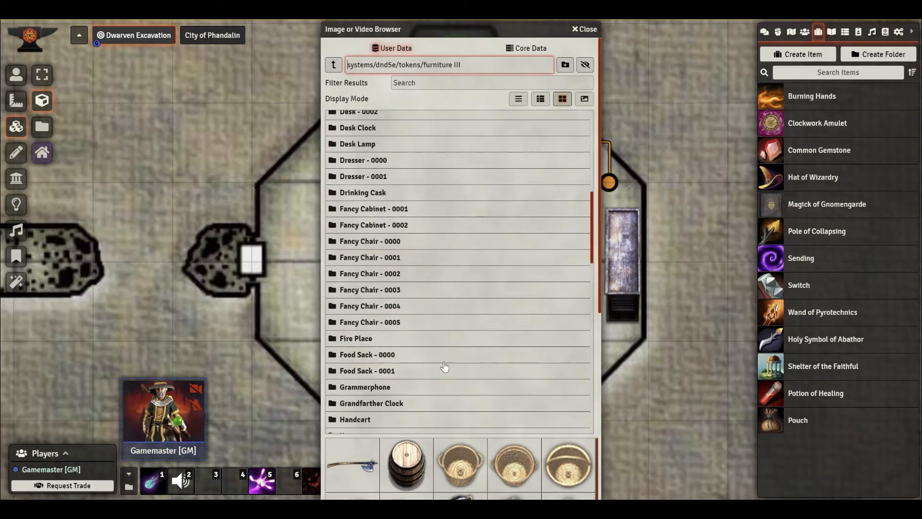
{"action": "scroll", "coordinate": [443, 364], "scroll_direction": "down", "scroll_amount": 8}
{"action": "scroll", "coordinate": [522, 454], "scroll_direction": "down", "scroll_amount": 4}
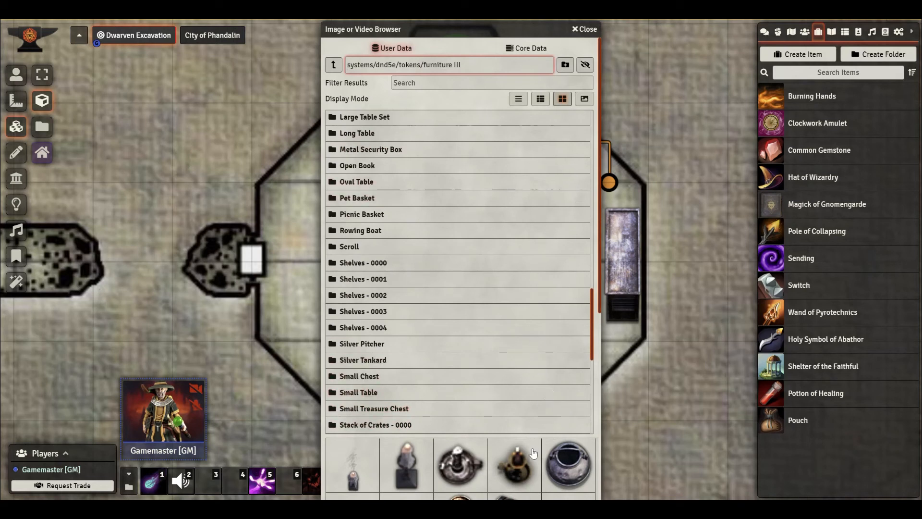
{"action": "scroll", "coordinate": [533, 453], "scroll_direction": "down", "scroll_amount": 3}
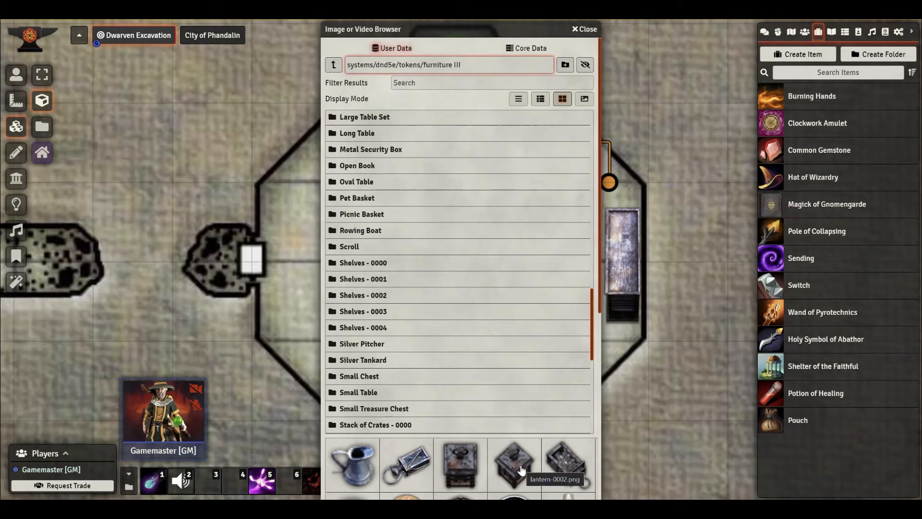
{"action": "left_click", "coordinate": [522, 470]}
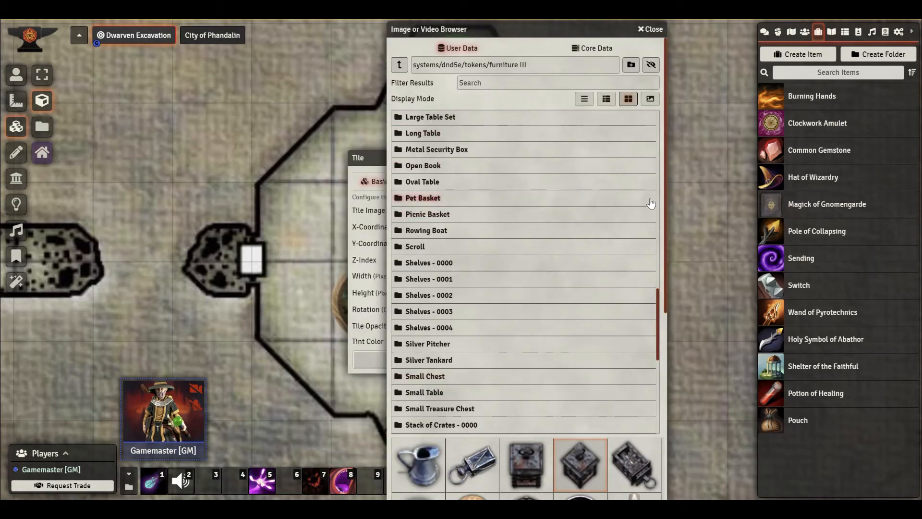
{"action": "left_click_drag", "start_coordinate": [665, 189], "coordinate": [670, 385]}
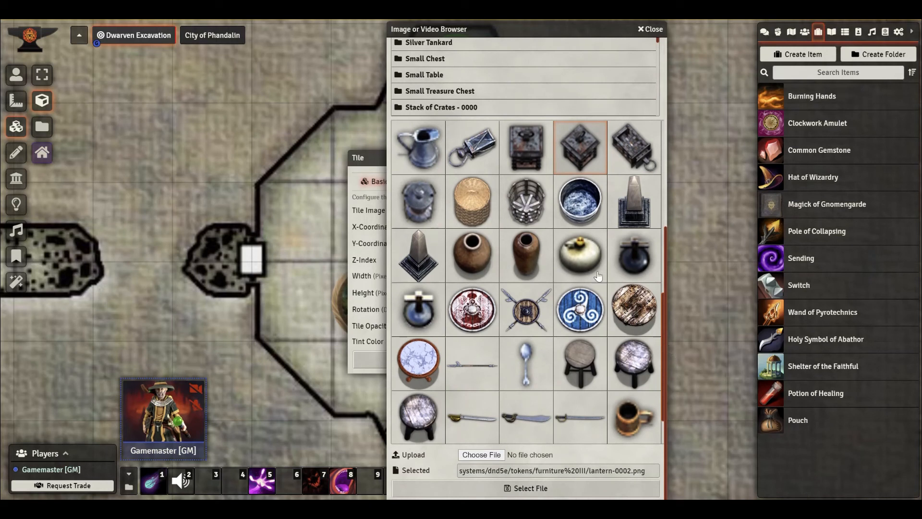
{"action": "left_click", "coordinate": [535, 492]}
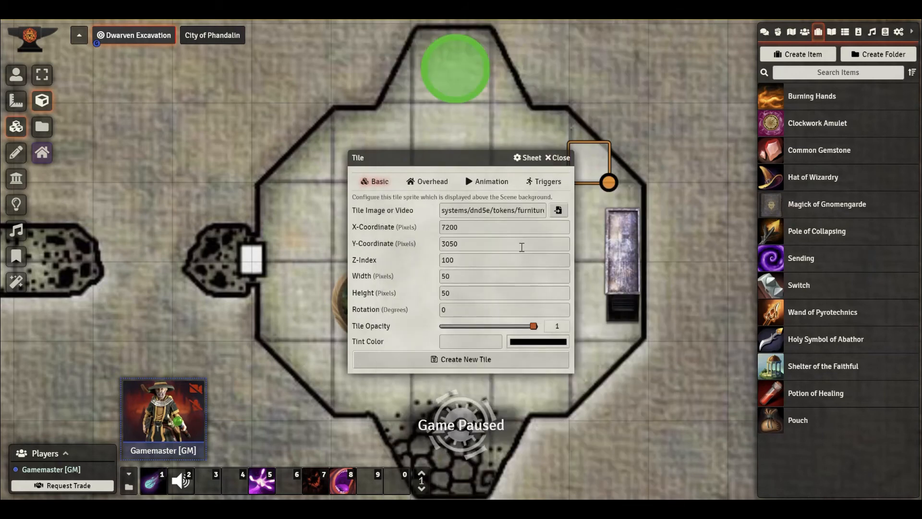
Create the lantern tile and move it up against the room's northeast wall
{"action": "left_click", "coordinate": [472, 361]}
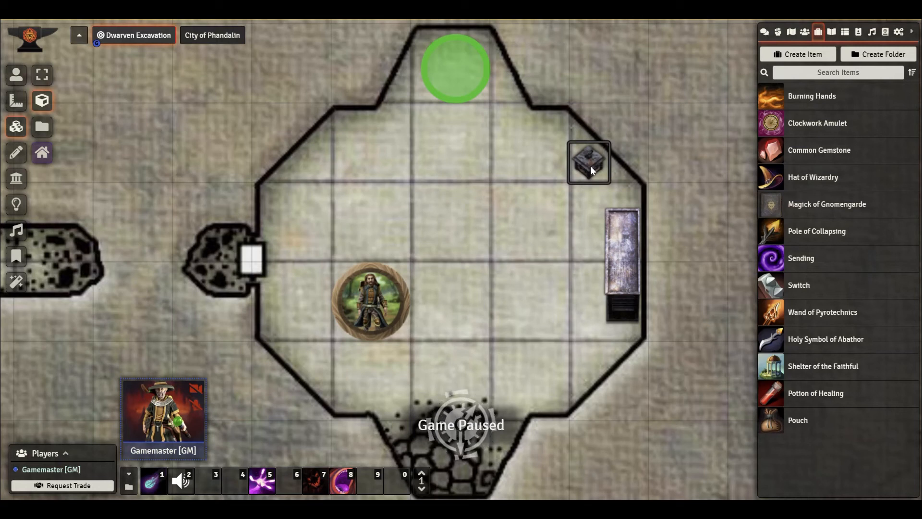
{"action": "mouse_move", "coordinate": [590, 166]}
{"action": "left_mouse_down"}
{"action": "mouse_move", "coordinate": [578, 193]}
{"action": "mouse_move", "coordinate": [601, 161]}
{"action": "left_mouse_up"}
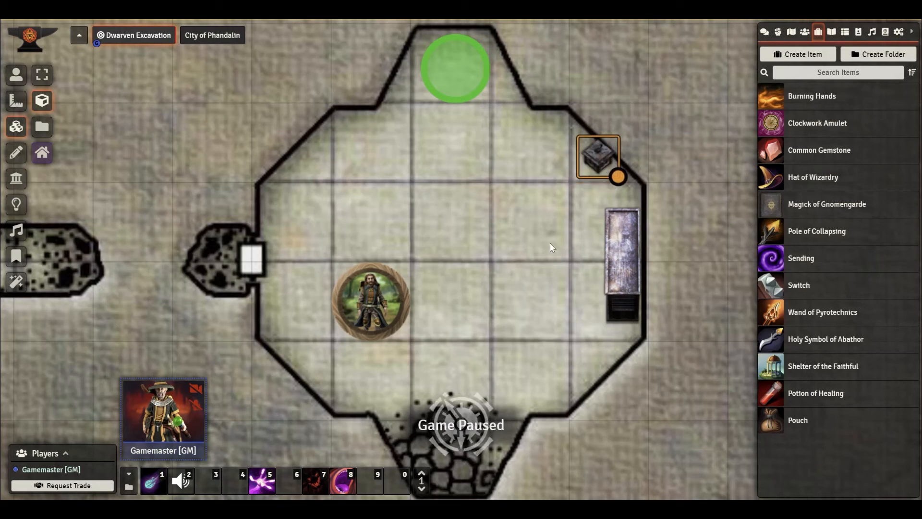
Draw a light source with about 3.79 ft dim and 1.9 ft bright radius near the lantern, and move it onto the lantern
{"action": "left_click", "coordinate": [16, 205]}
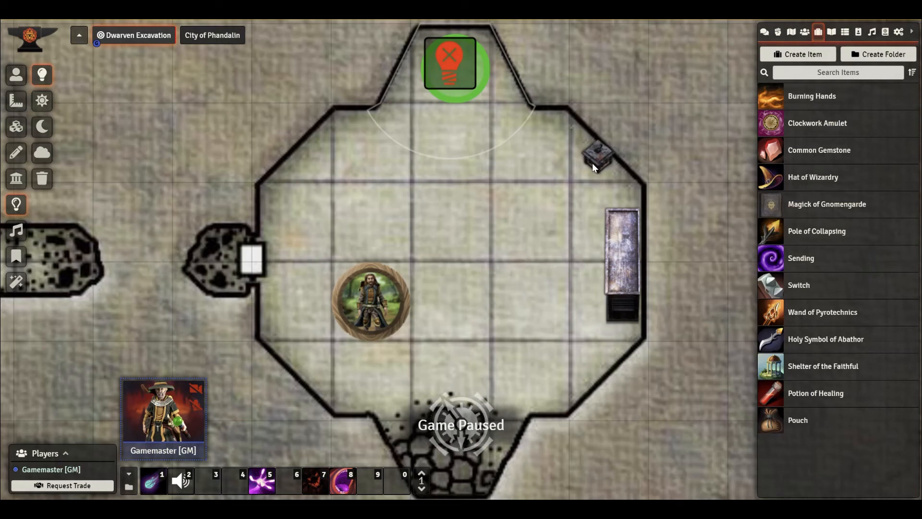
{"action": "left_click_drag", "start_coordinate": [592, 165], "coordinate": [575, 232]}
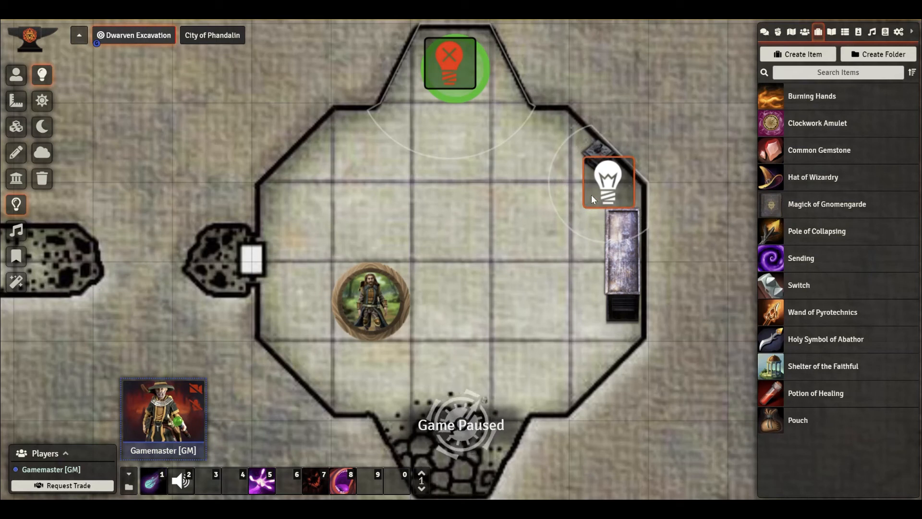
{"action": "mouse_move", "coordinate": [591, 184]}
{"action": "left_mouse_down"}
{"action": "mouse_move", "coordinate": [585, 179]}
{"action": "mouse_move", "coordinate": [591, 185]}
{"action": "mouse_move", "coordinate": [598, 172]}
{"action": "left_mouse_up"}
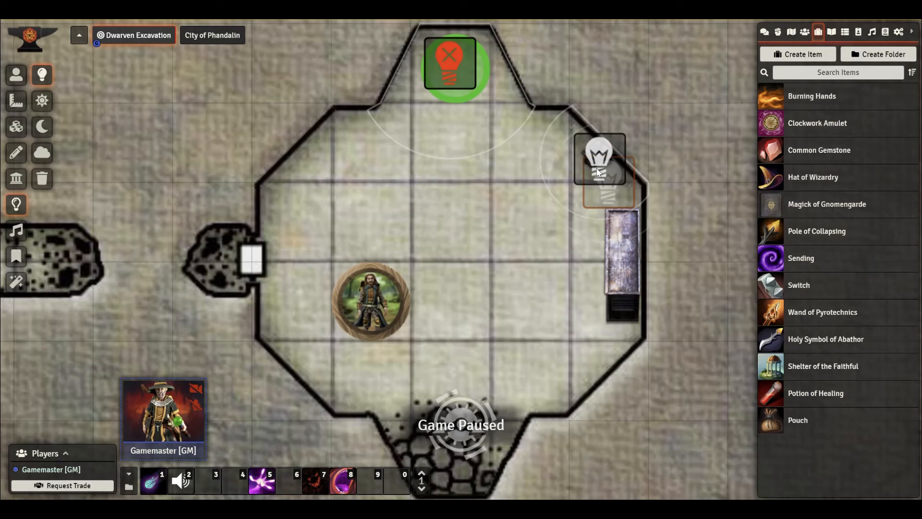
{"action": "left_click_drag", "start_coordinate": [598, 172], "coordinate": [596, 169]}
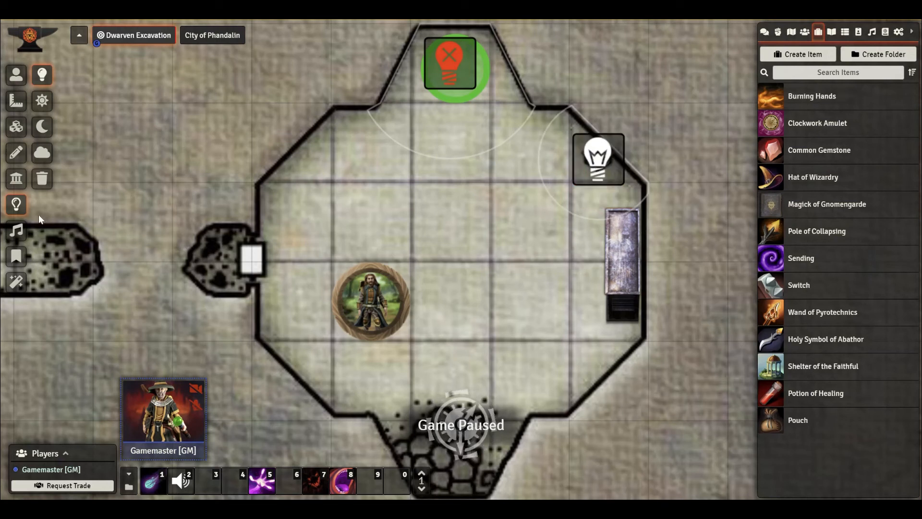
Set the lantern light's color to dark orange-brown #62370e
{"action": "double_click", "coordinate": [591, 167]}
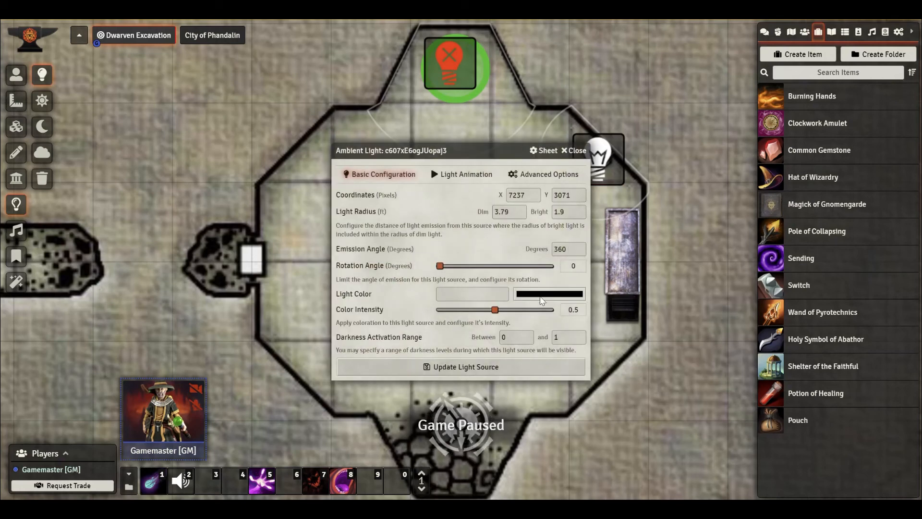
{"action": "left_click", "coordinate": [542, 300]}
{"action": "left_click", "coordinate": [622, 388]}
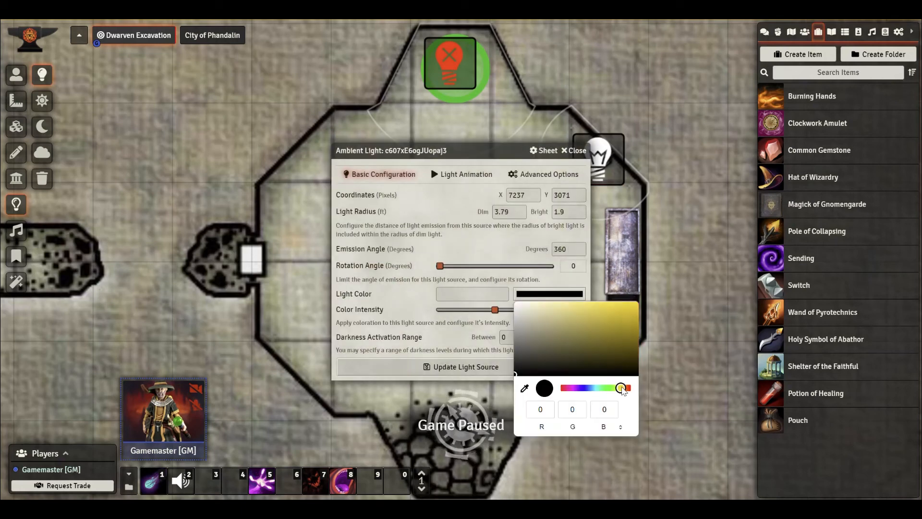
{"action": "left_click_drag", "start_coordinate": [622, 389], "coordinate": [625, 390]}
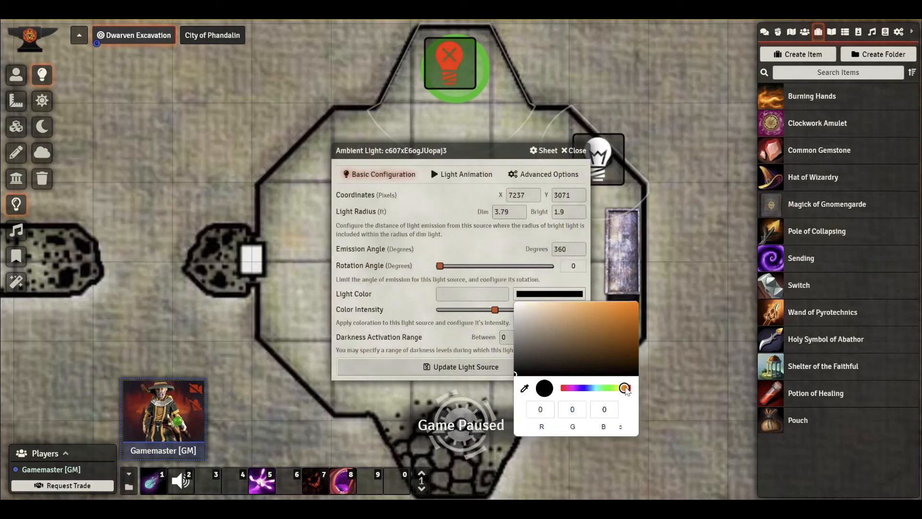
{"action": "left_click_drag", "start_coordinate": [600, 330], "coordinate": [620, 346]}
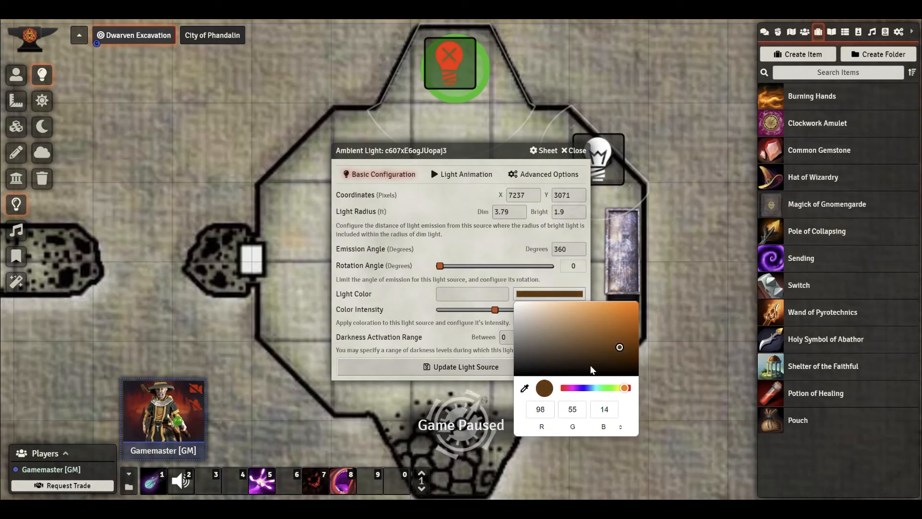
{"action": "left_click", "coordinate": [507, 284]}
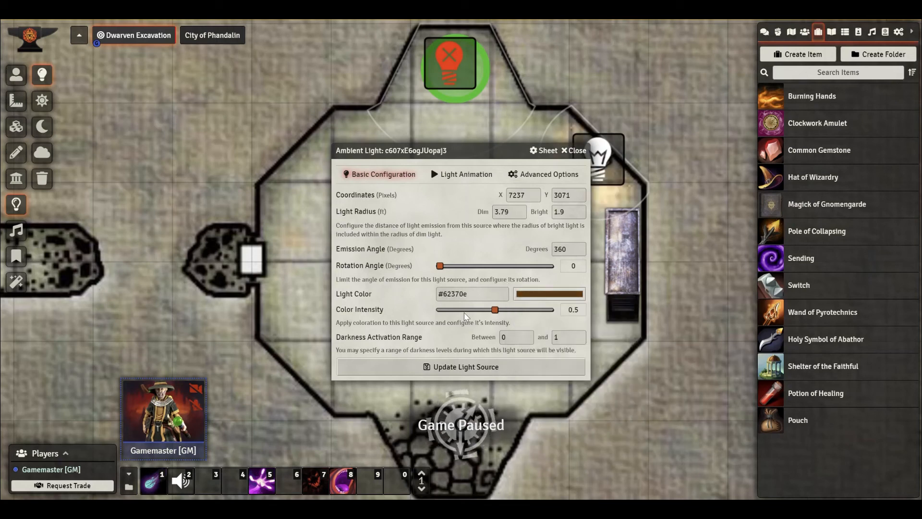
Give the lantern light a Torch animation with speed 9 and animation intensity 8
{"action": "left_click", "coordinate": [462, 175]}
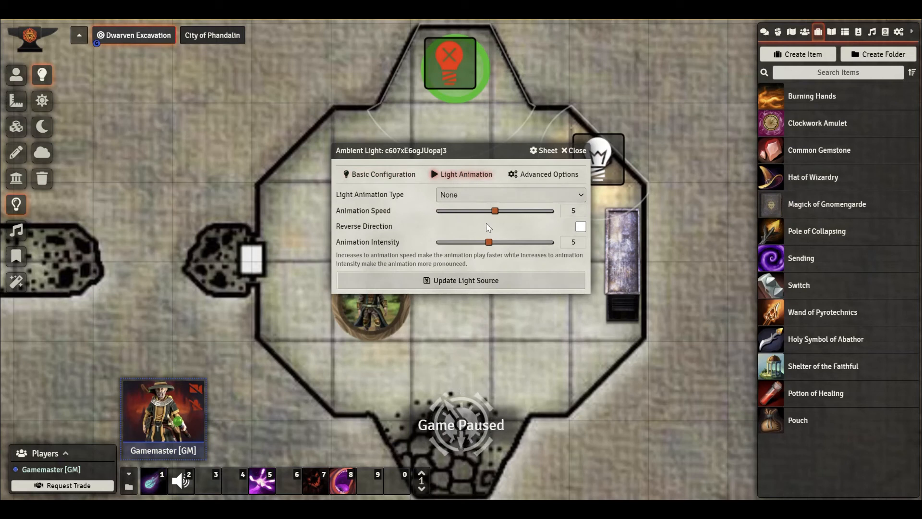
{"action": "left_click", "coordinate": [473, 195]}
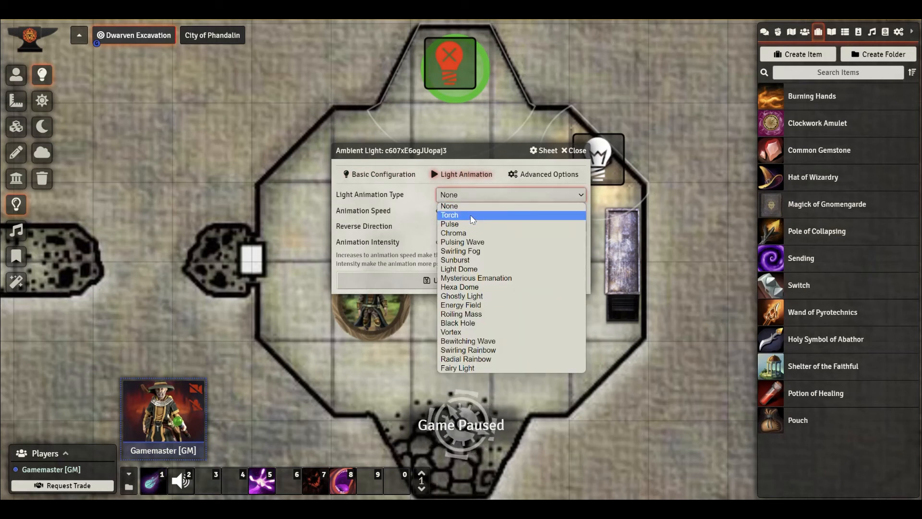
{"action": "left_click", "coordinate": [473, 215]}
{"action": "left_click_drag", "start_coordinate": [494, 211], "coordinate": [540, 214]}
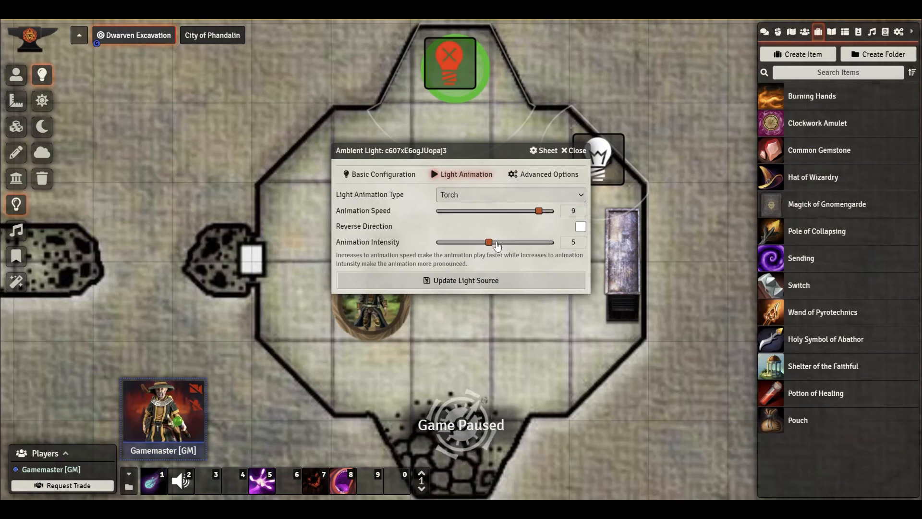
{"action": "left_click_drag", "start_coordinate": [497, 246], "coordinate": [525, 243]}
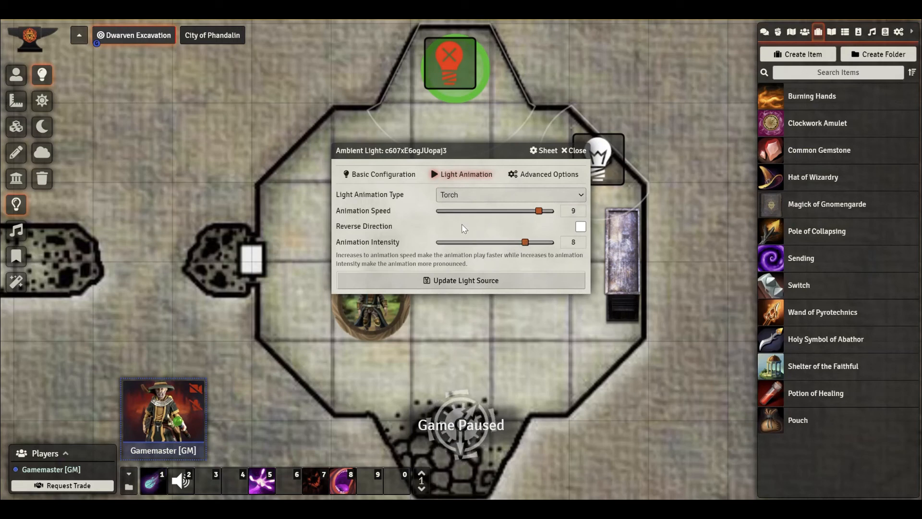
Set the lantern light's color intensity to 0.7 and apply the light source changes
{"action": "left_click", "coordinate": [379, 174]}
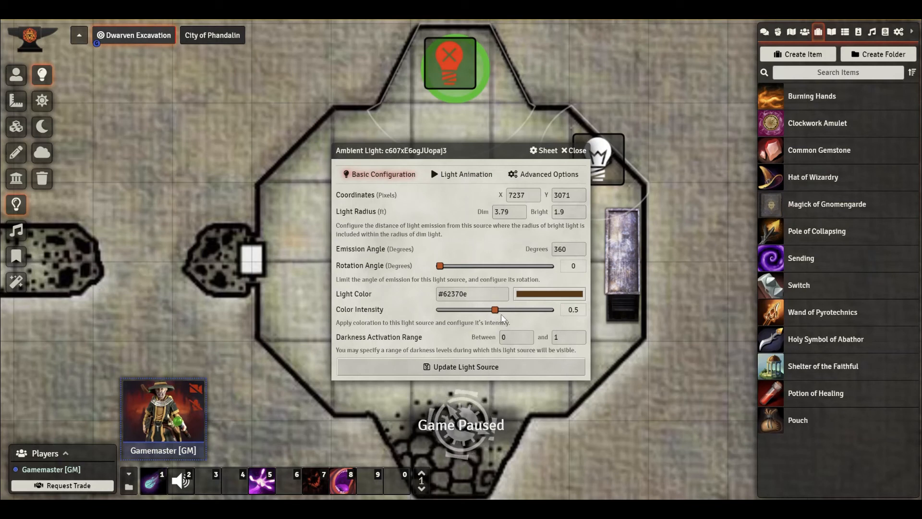
{"action": "left_click_drag", "start_coordinate": [495, 309], "coordinate": [517, 312]}
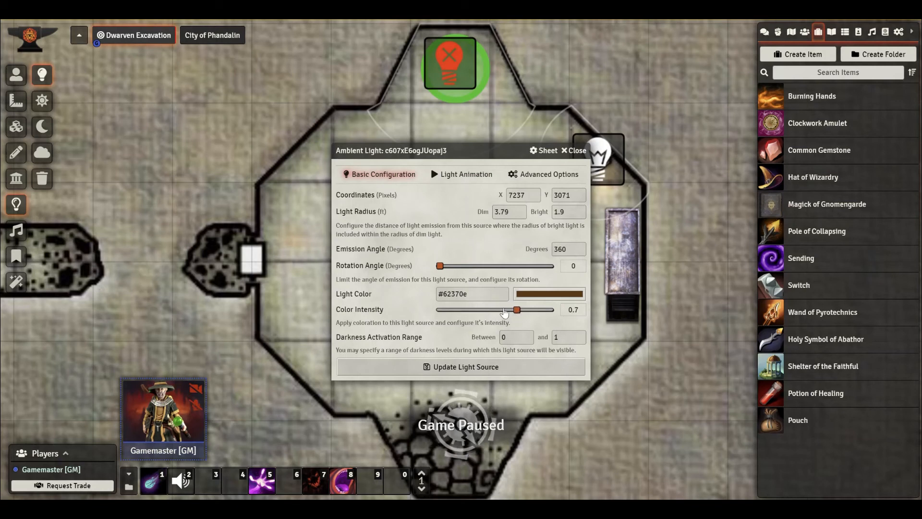
{"action": "left_click", "coordinate": [475, 369]}
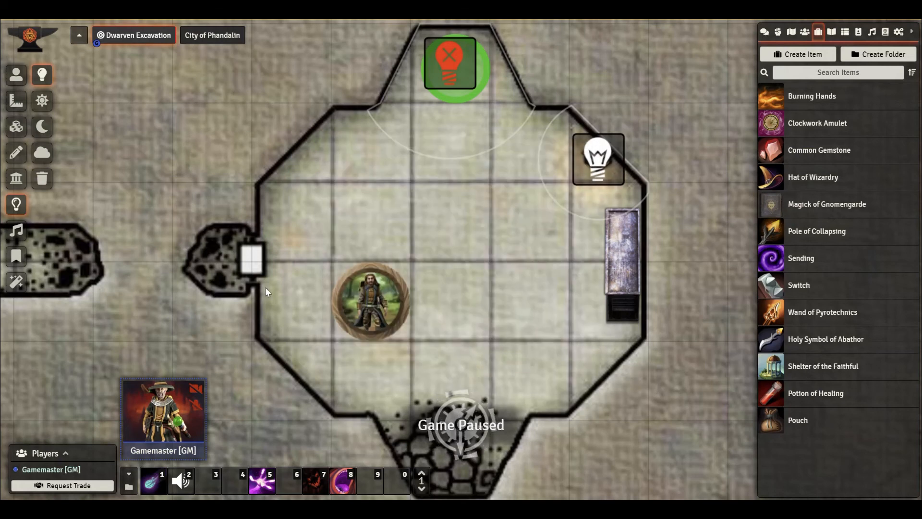
Select the character token and move it one square diagonally northeast to view the lantern's light from its vision
{"action": "left_click", "coordinate": [15, 75]}
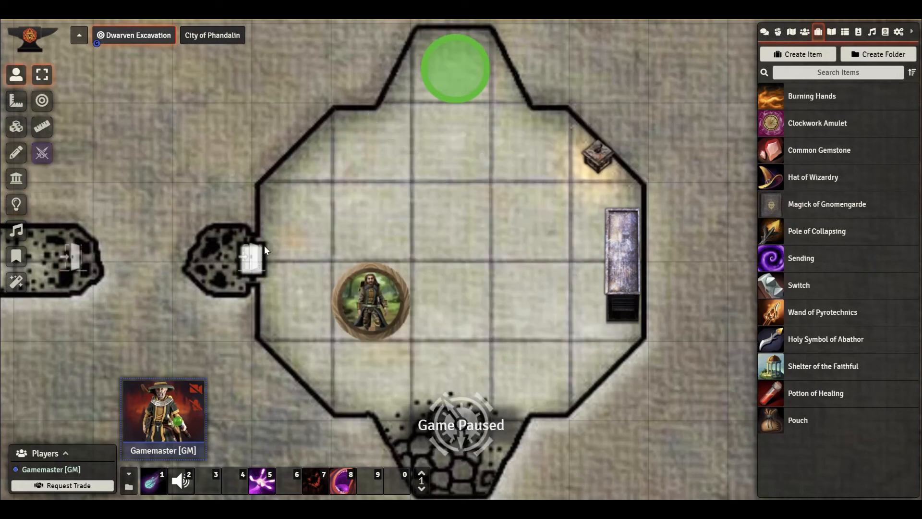
{"action": "left_click", "coordinate": [394, 306]}
{"action": "left_click_drag", "start_coordinate": [394, 305], "coordinate": [405, 272]}
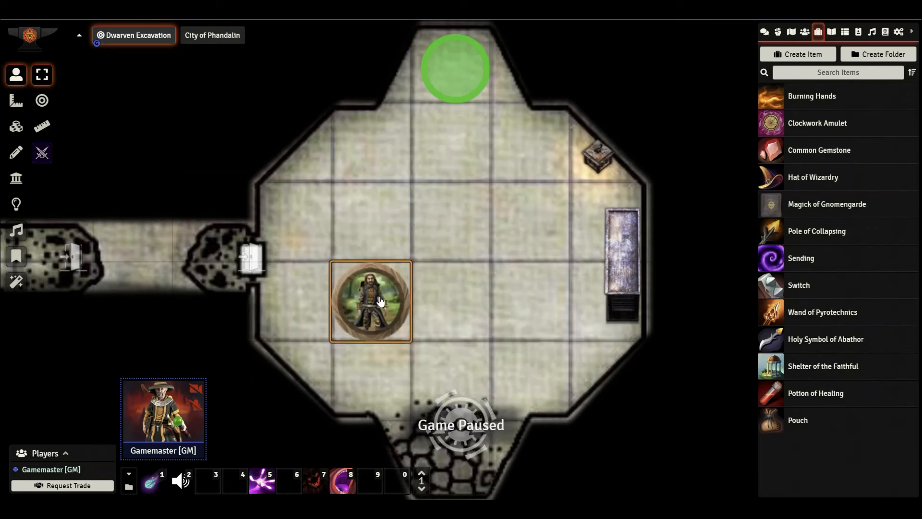
{"action": "left_click_drag", "start_coordinate": [380, 301], "coordinate": [477, 239]}
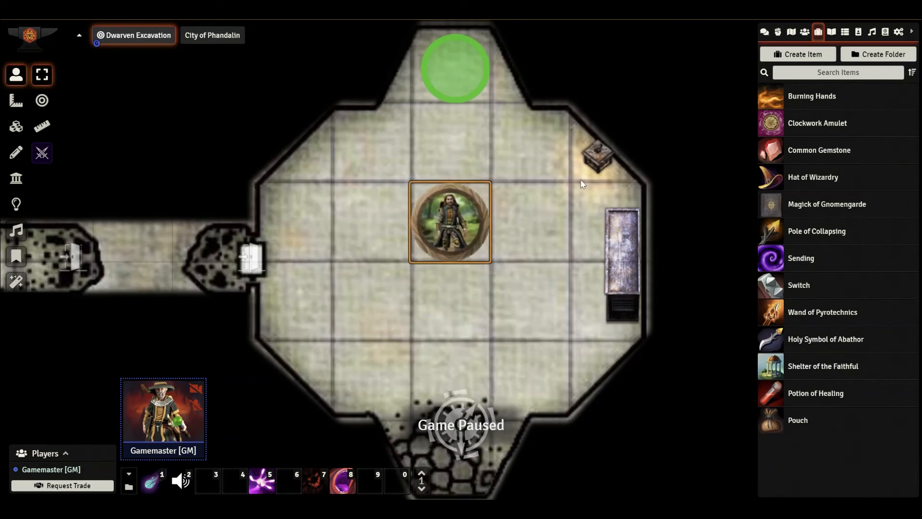